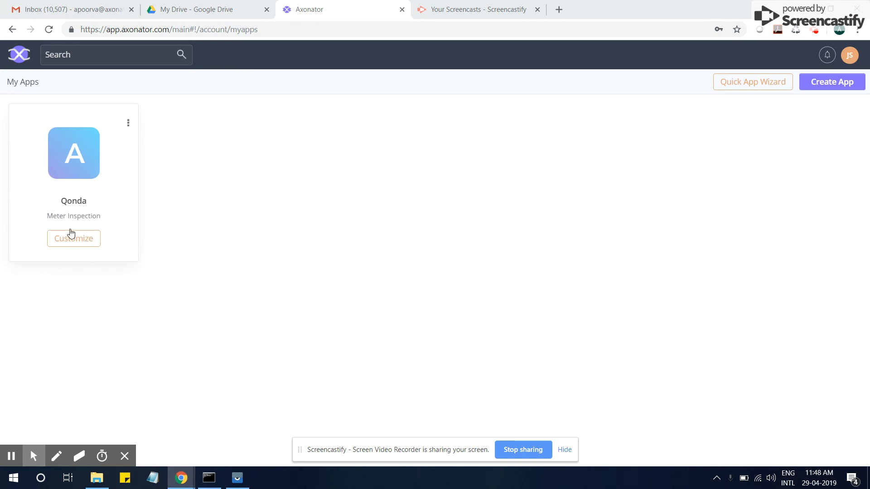
- Open the Qonda app's dashboard from its card on My Apps
click(79, 242)
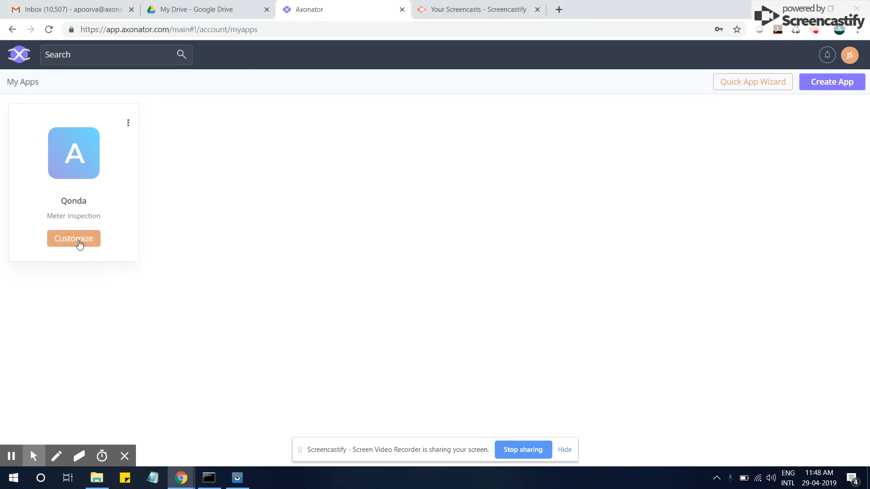
click(80, 243)
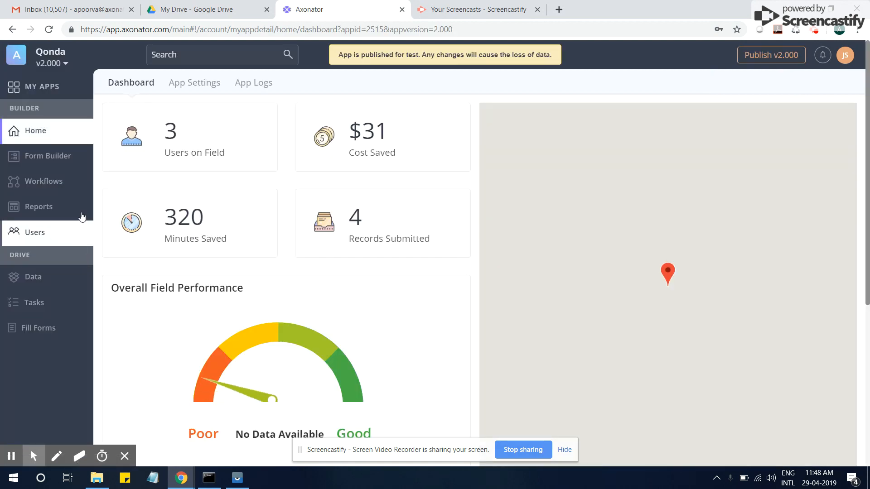
- Review the Meter Inspection form's fields, from Task Id down, then cancel without saving
click(55, 159)
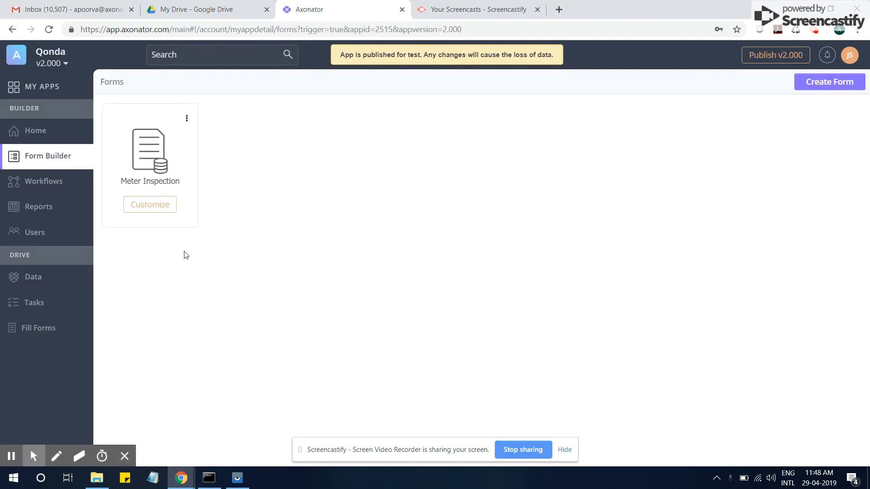
click(158, 206)
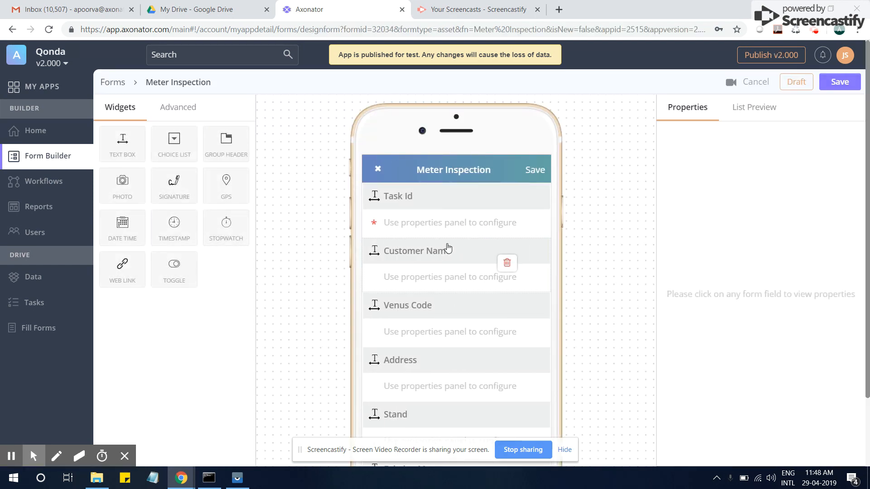
click(463, 231)
scroll(456, 296, down, 3)
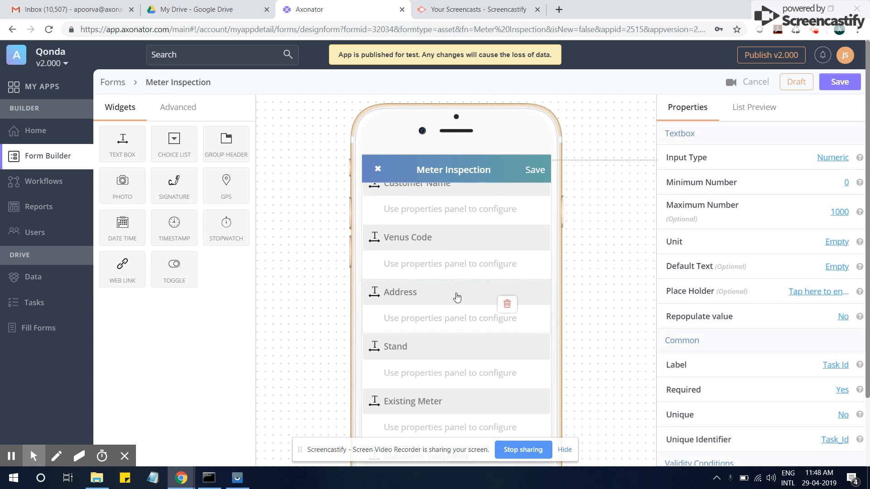
scroll(457, 297, down, 5)
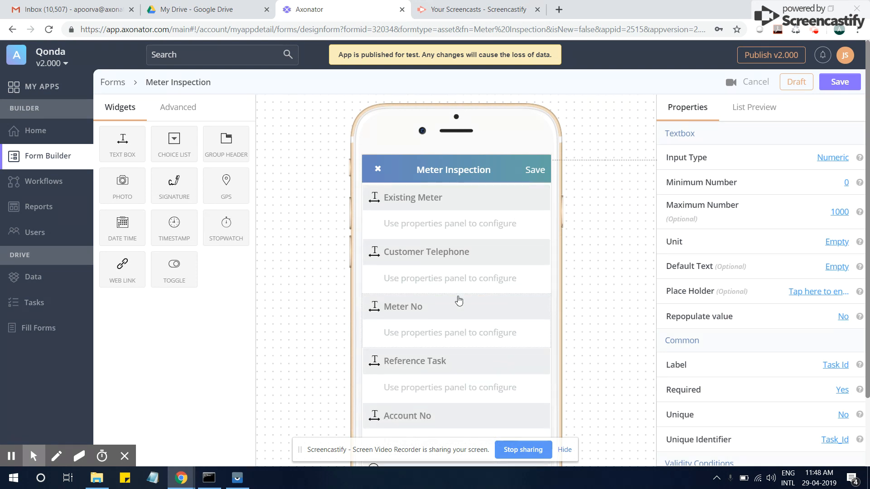
scroll(460, 306, down, 5)
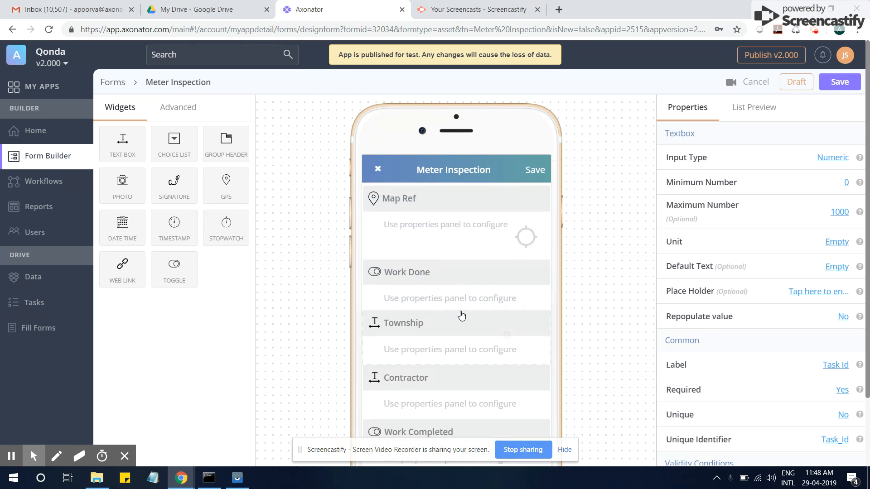
scroll(461, 316, down, 2)
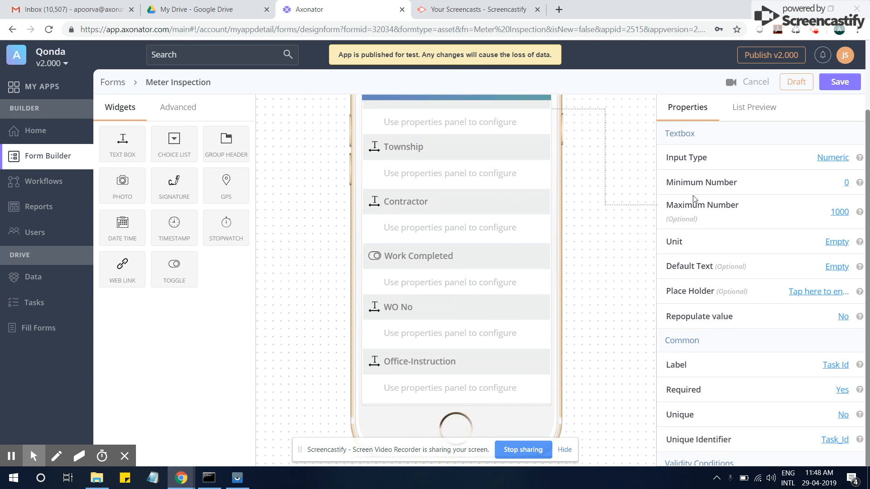
click(756, 83)
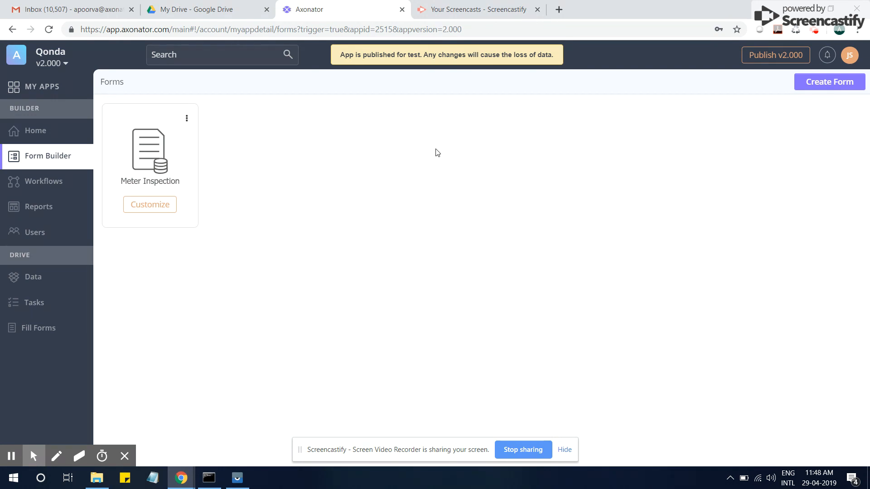
- Create a new Google Sheets spreadsheet from Google Drive's New menu
click(209, 6)
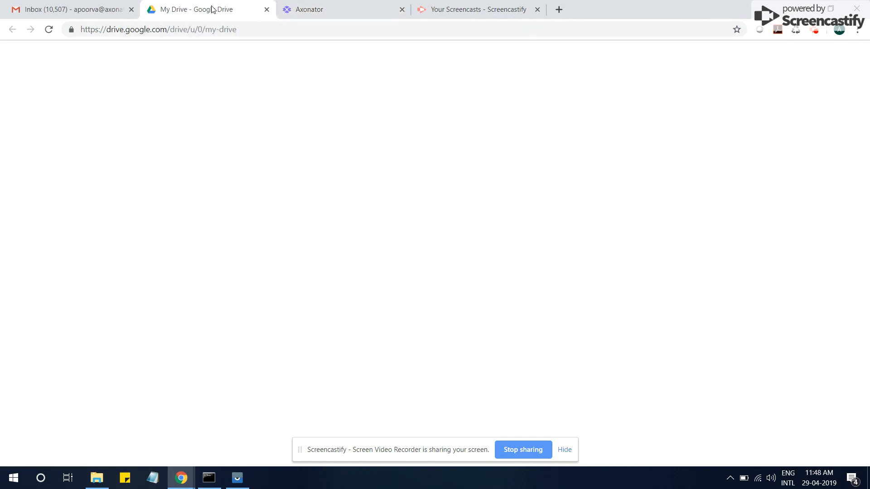
click(40, 108)
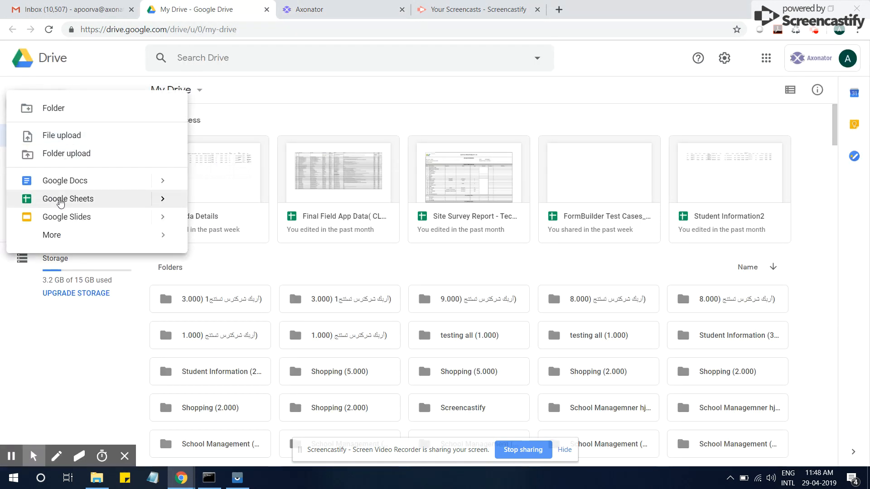
click(68, 199)
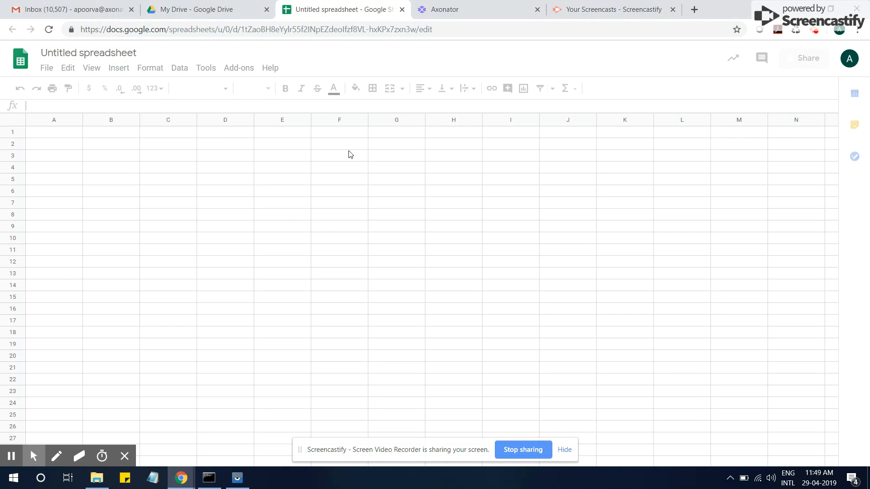
- Rename the untitled spreadsheet to 'Qonda'
click(135, 54)
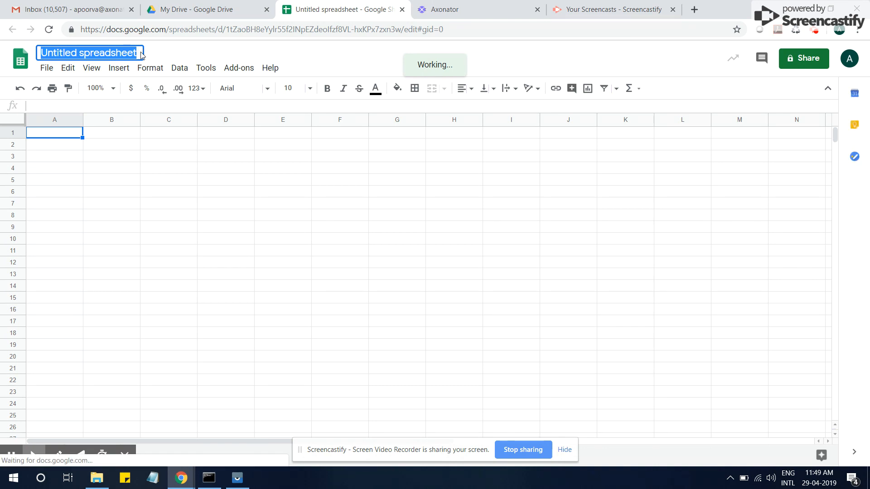
text(Qonda)
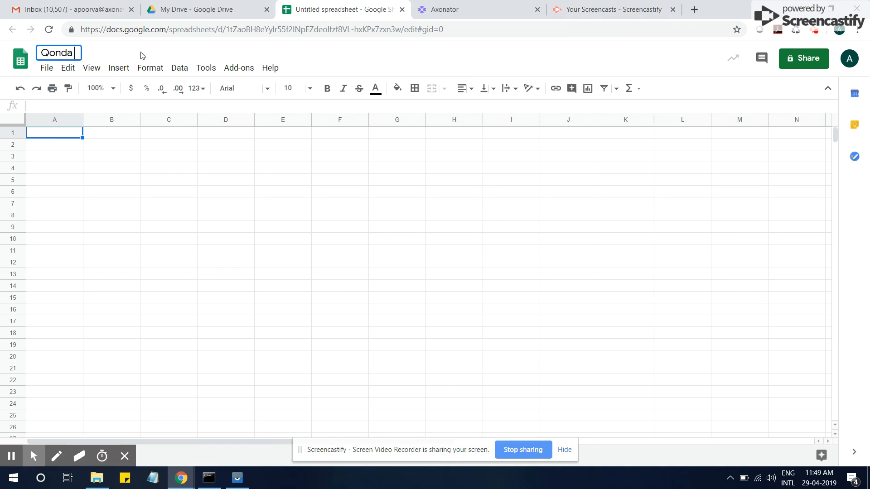
key(Return)
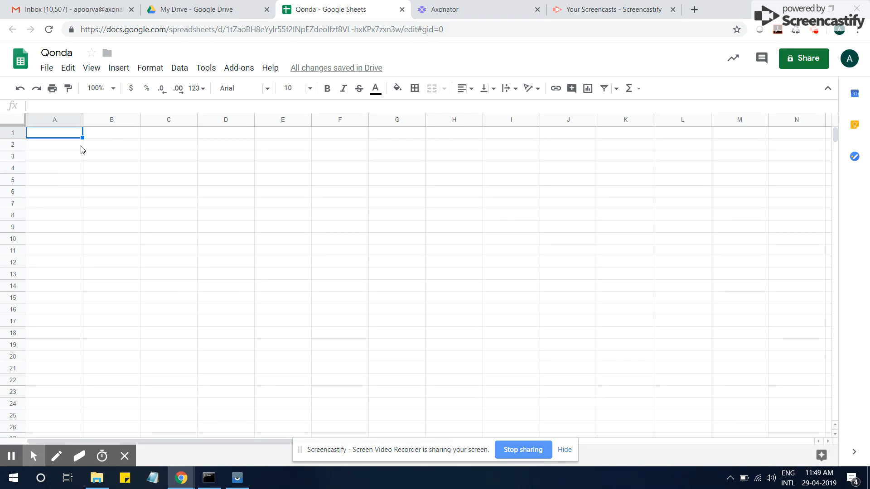
- Check the Task Id field label in the form and enter 'Task Id' in A1
click(496, 7)
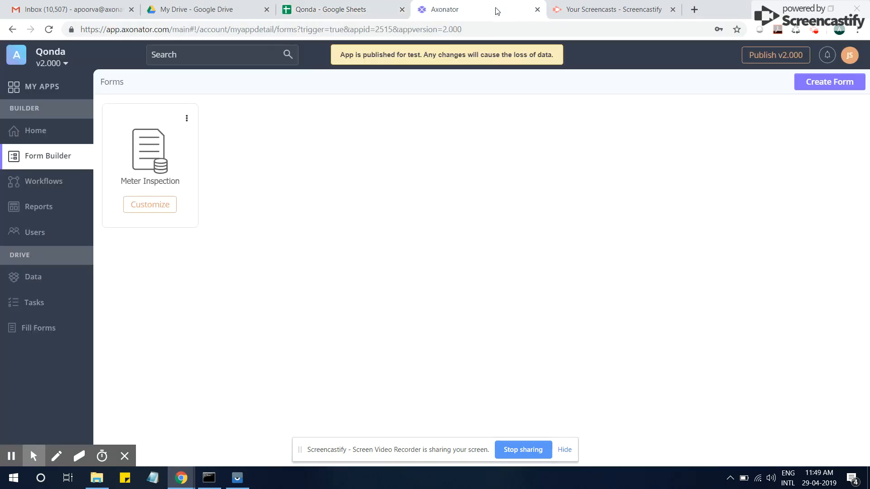
click(159, 207)
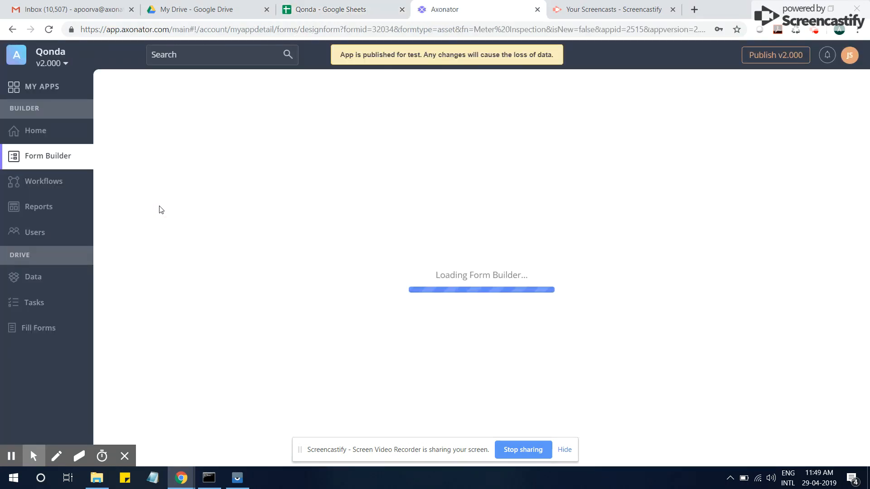
click(440, 227)
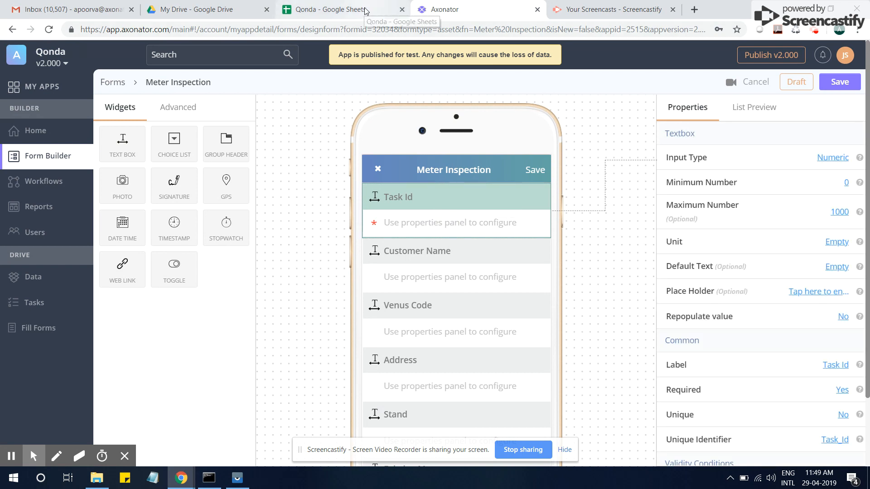
click(349, 10)
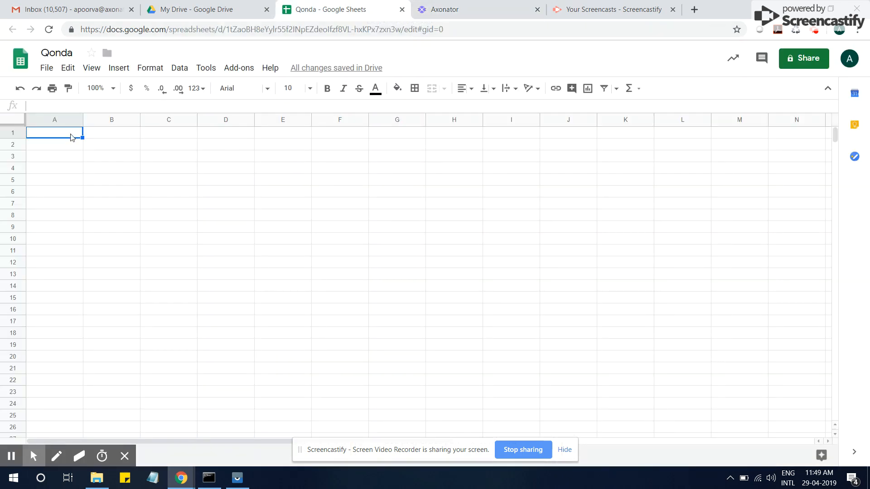
text(Task Id)
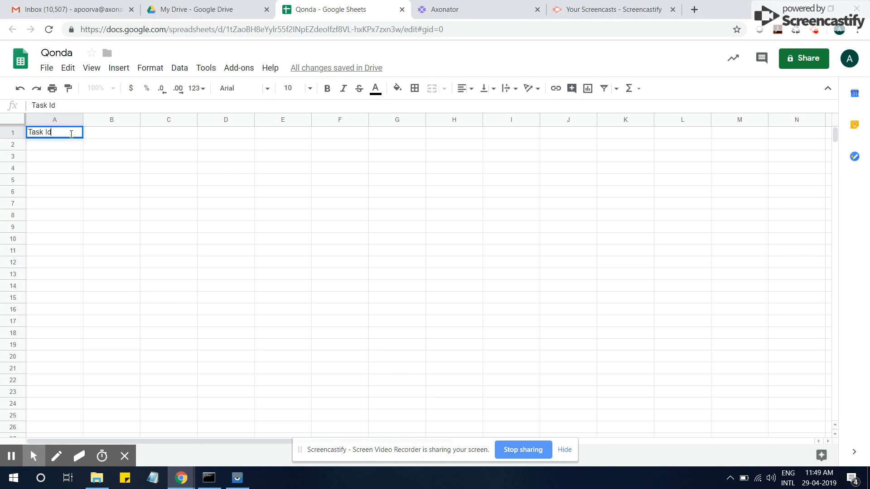
key(Return)
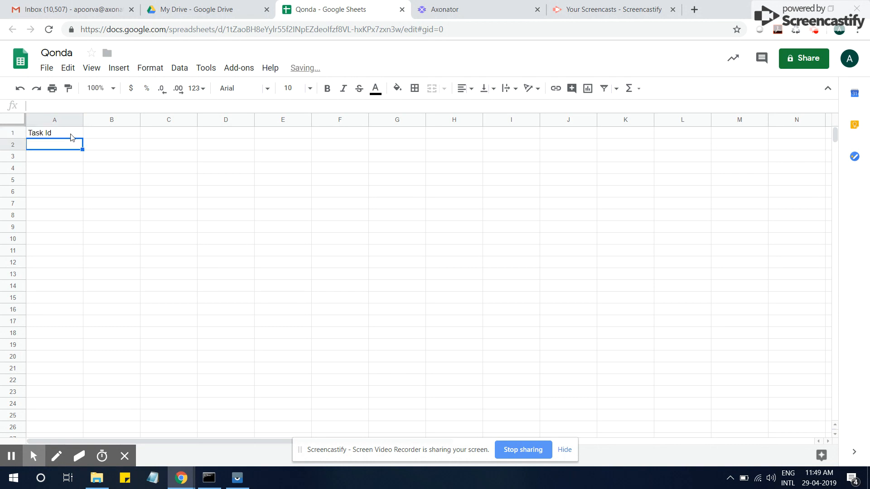
- Check the Customer Name field label and enter 'Customer Name' in B1
click(476, 9)
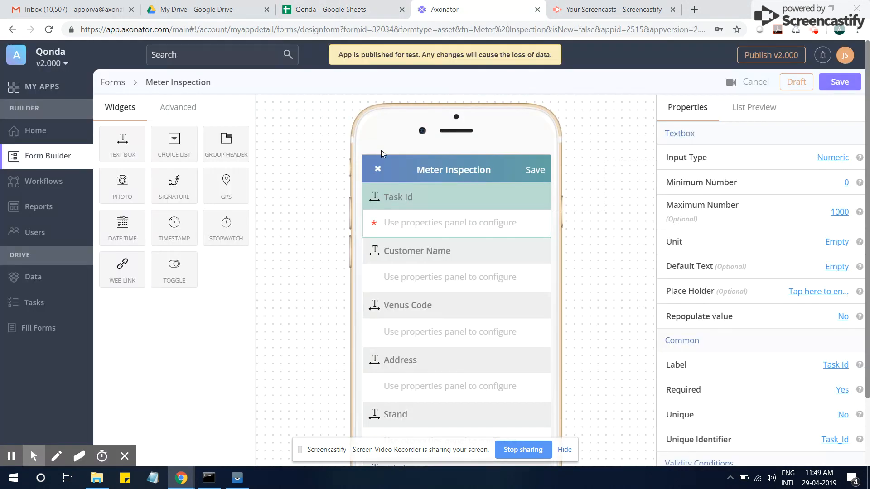
click(362, 13)
click(458, 10)
click(422, 275)
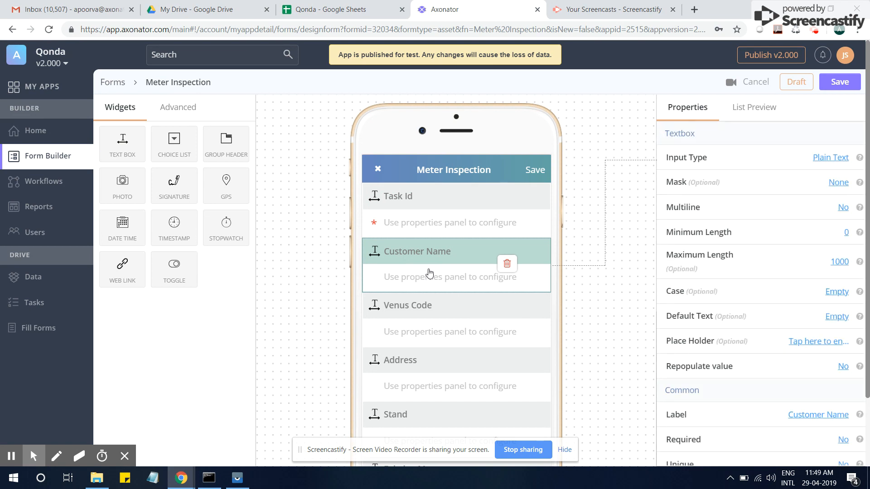
click(358, 7)
click(121, 135)
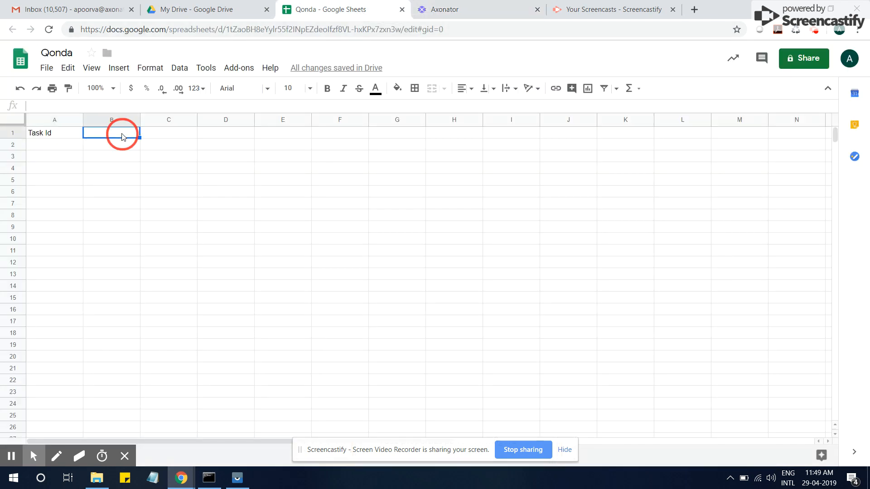
text(Customer Na)
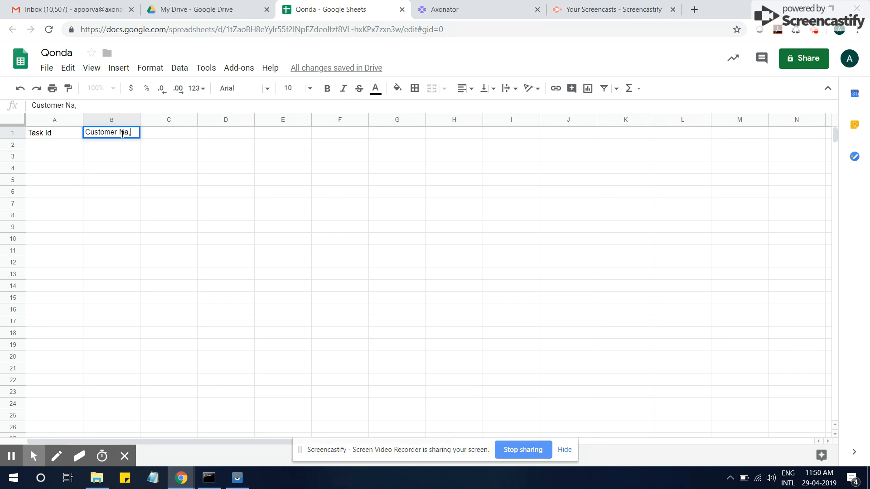
text(me)
key(Return)
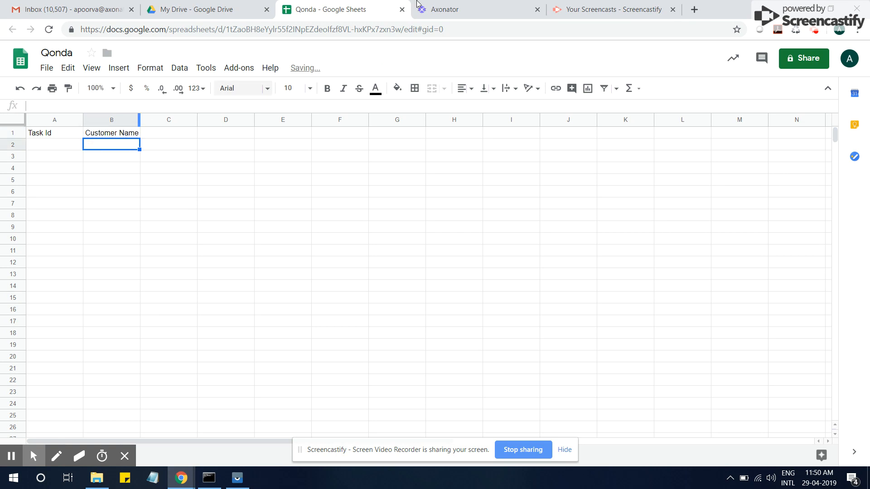
click(448, 7)
- Copy the Venus Code label from the form and paste it into C1
click(419, 308)
click(421, 306)
key(ctrl+a)
key(ctrl+c)
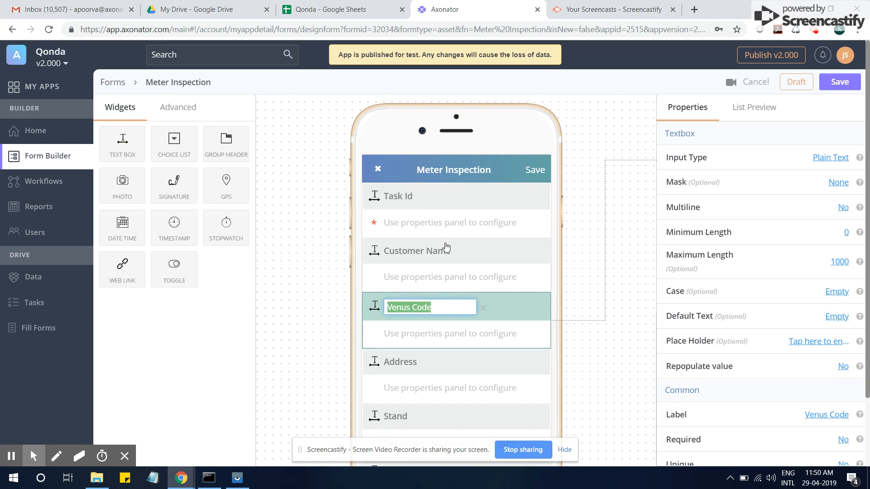
click(339, 9)
click(175, 136)
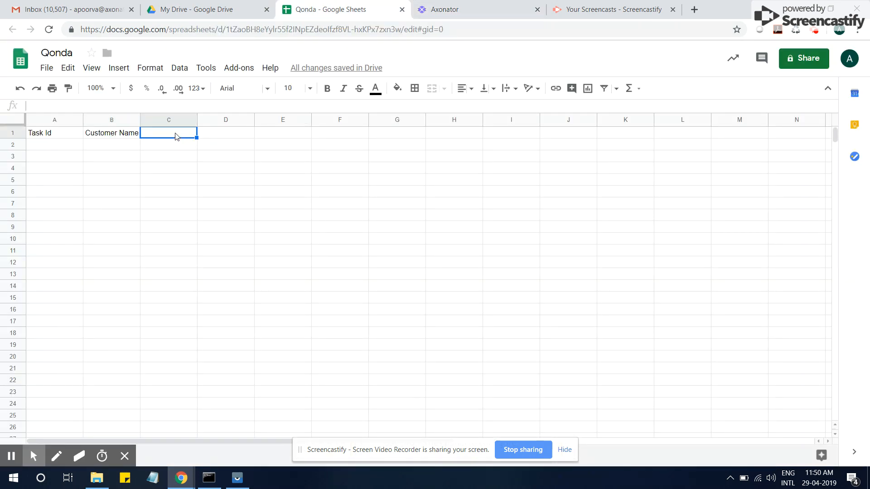
key(ctrl+v)
- Copy the Address label from the form and paste it into D1
click(225, 135)
click(444, 9)
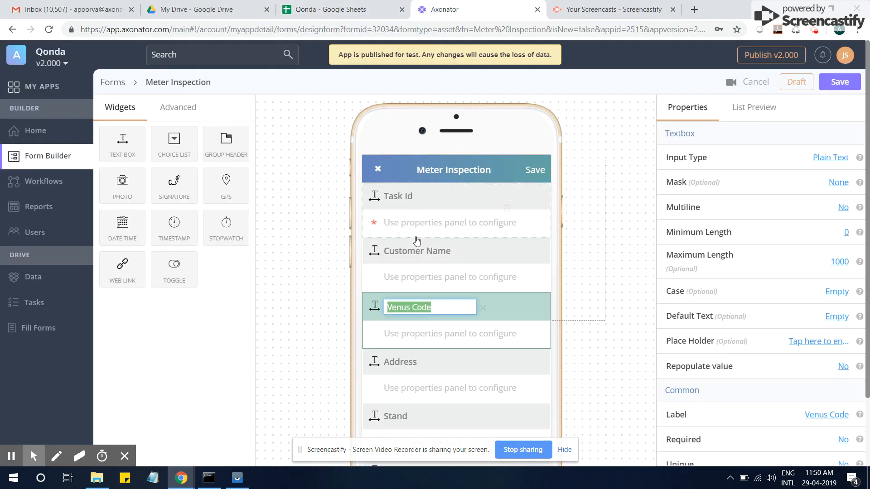
scroll(419, 281, down, 2)
click(423, 320)
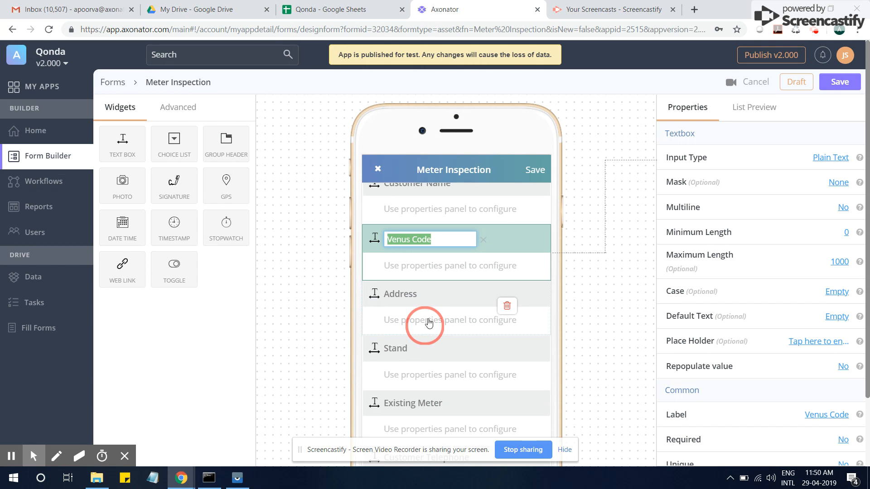
double_click(420, 297)
key(ctrl+c)
click(434, 321)
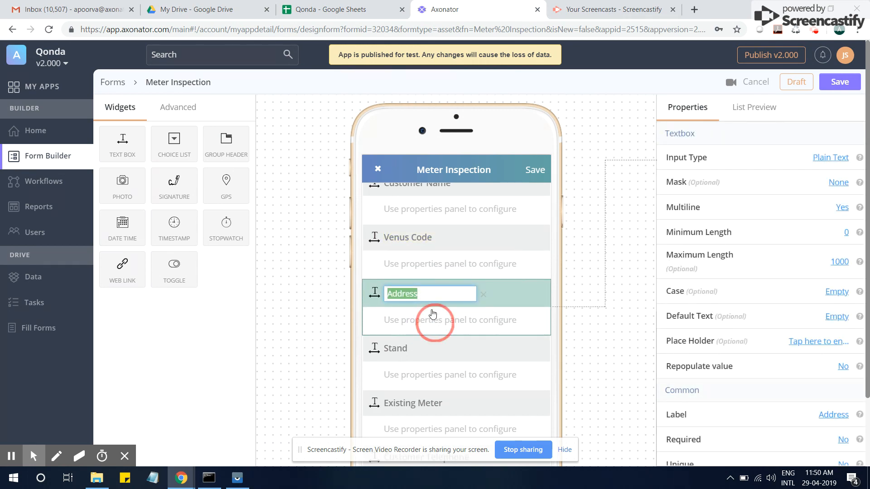
click(352, 11)
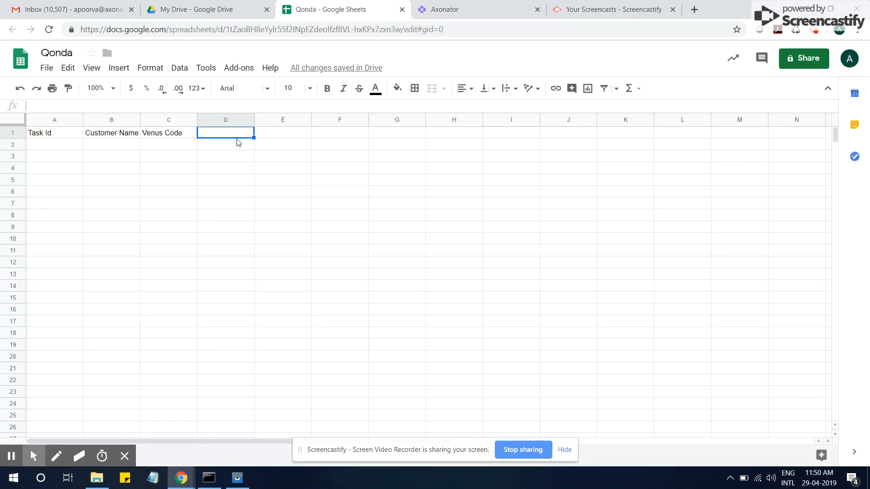
key(ctrl+v)
key(Tab)
- Copy the Stand label from the form and paste it into E1
click(444, 9)
scroll(425, 291, down, 3)
double_click(398, 235)
key(ctrl+c)
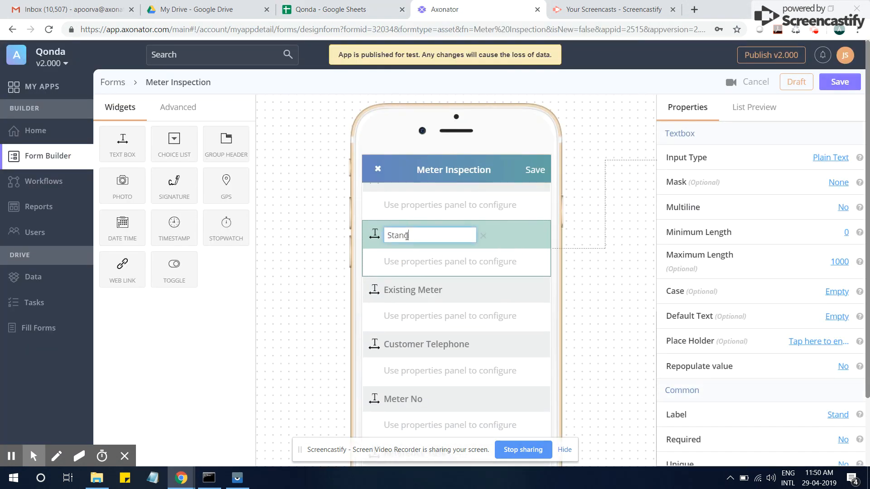
click(345, 9)
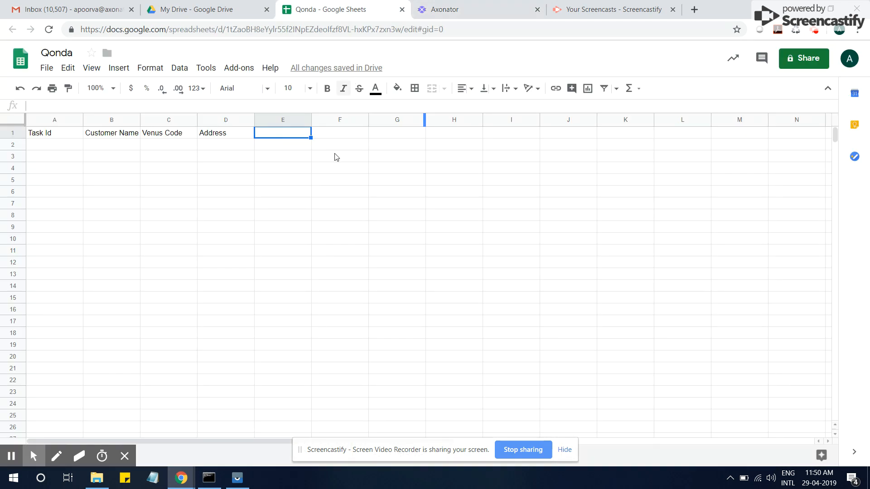
key(ctrl+v)
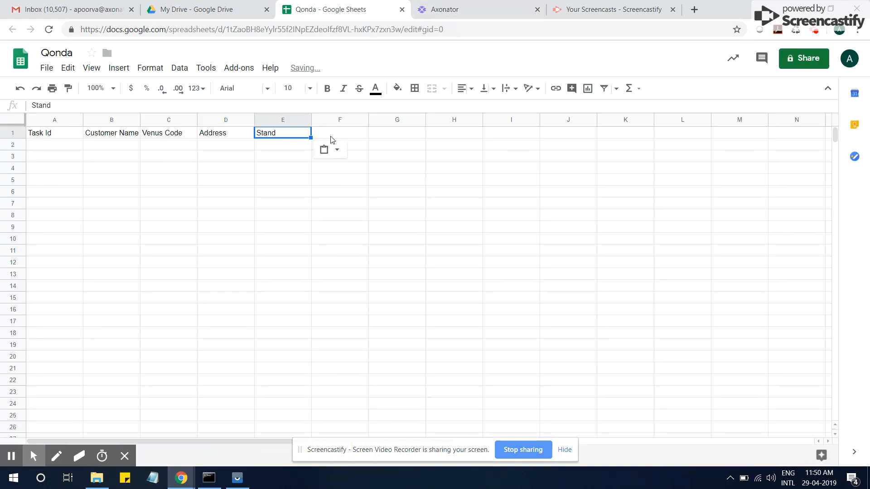
click(342, 136)
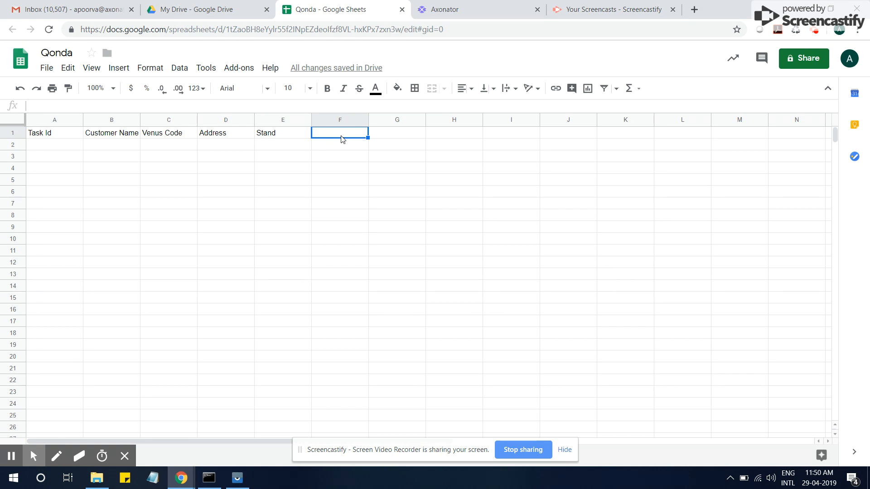
- Copy the Existing Meter label from the form and paste it into F1
click(442, 10)
click(415, 303)
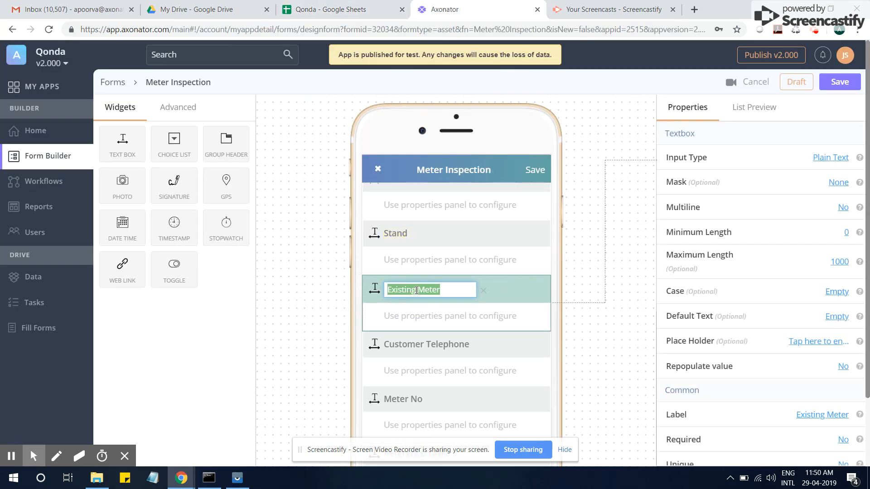
click(365, 9)
text(Existing Meter)
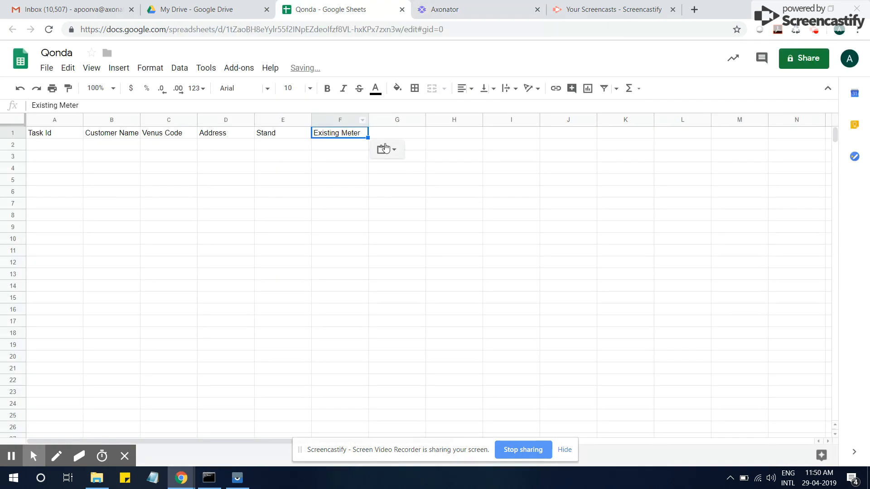
key(Tab)
- Copy the Customer Telephone label from the form and paste it into G1
click(453, 10)
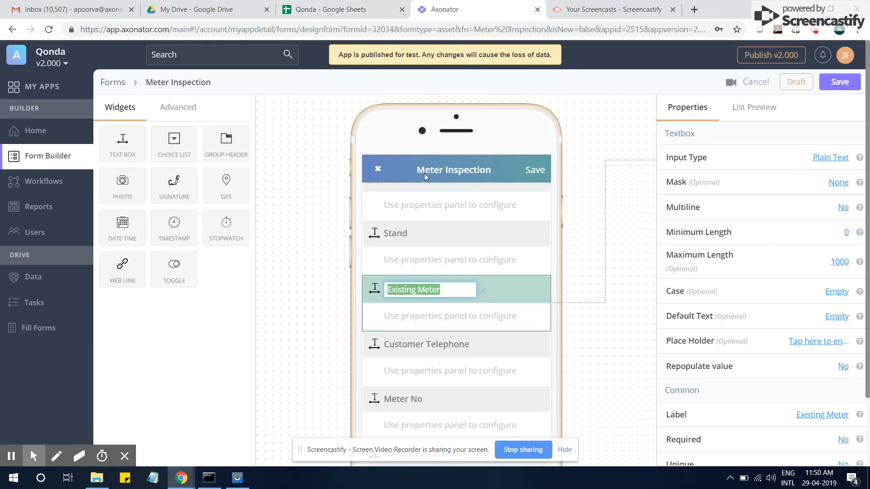
click(423, 357)
key(ctrl+c)
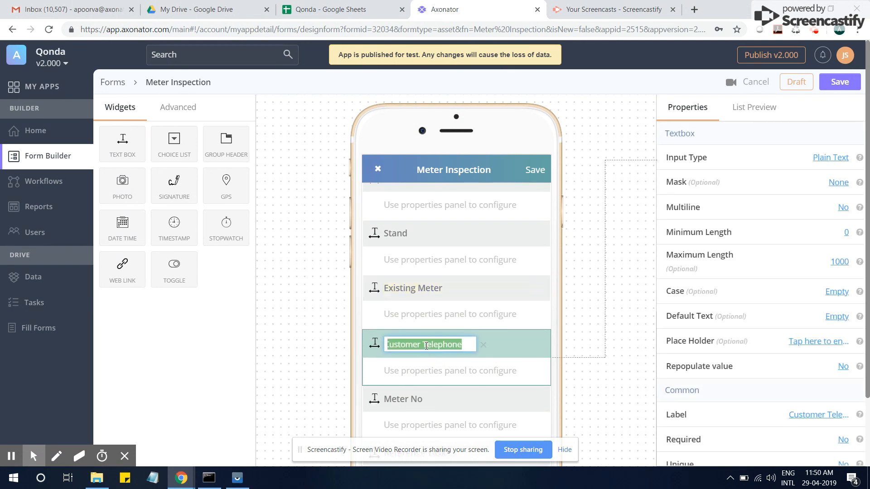
click(340, 9)
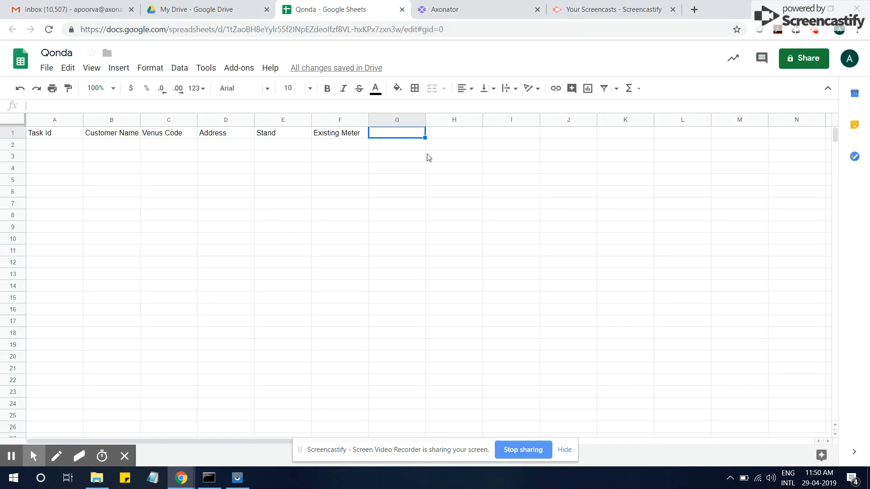
key(ctrl+v)
key(Tab)
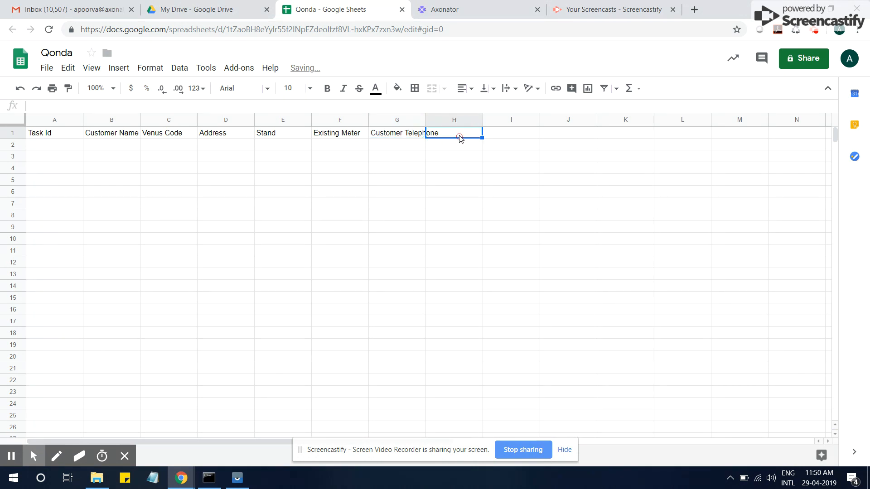
- Paste the Meter No label into H1, then set Wrap text wrapping on I1
click(467, 12)
scroll(428, 398, down, 2)
click(415, 316)
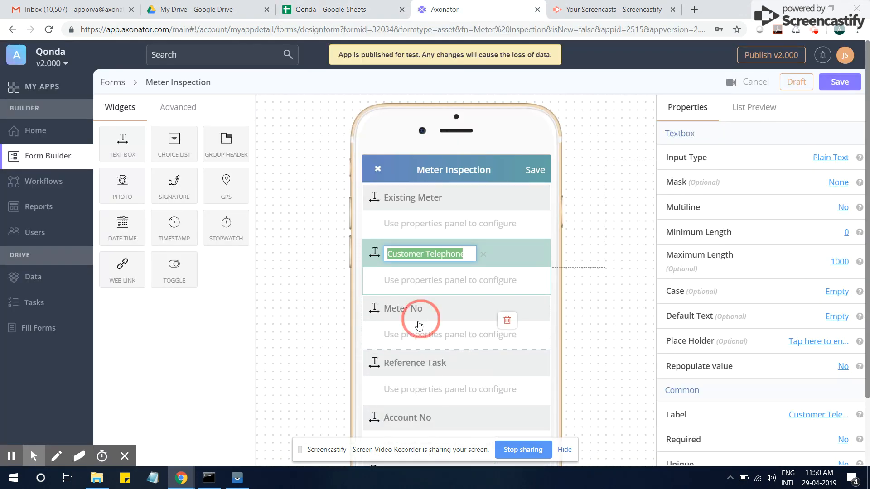
key(ctrl+a)
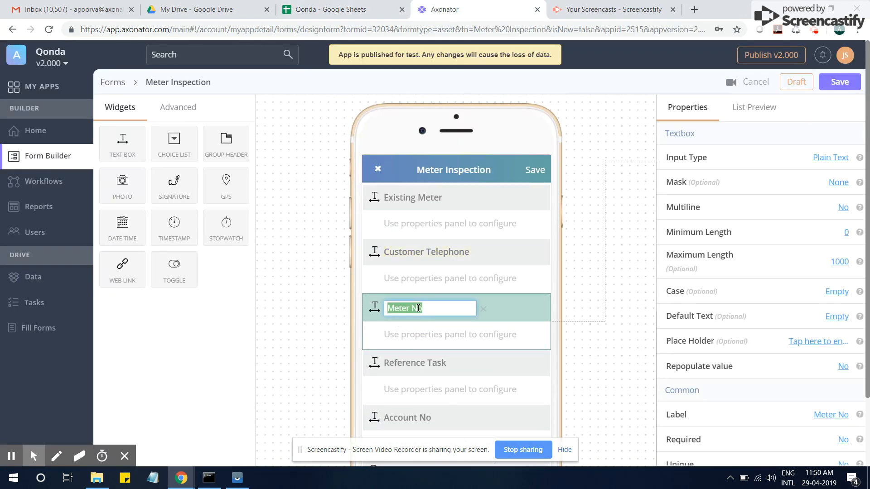
key(ctrl+c)
click(358, 9)
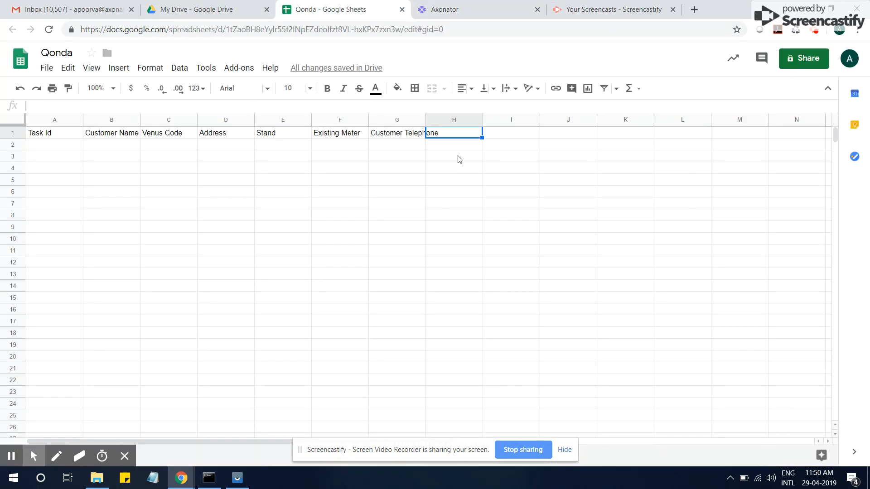
key(ctrl+v)
click(502, 134)
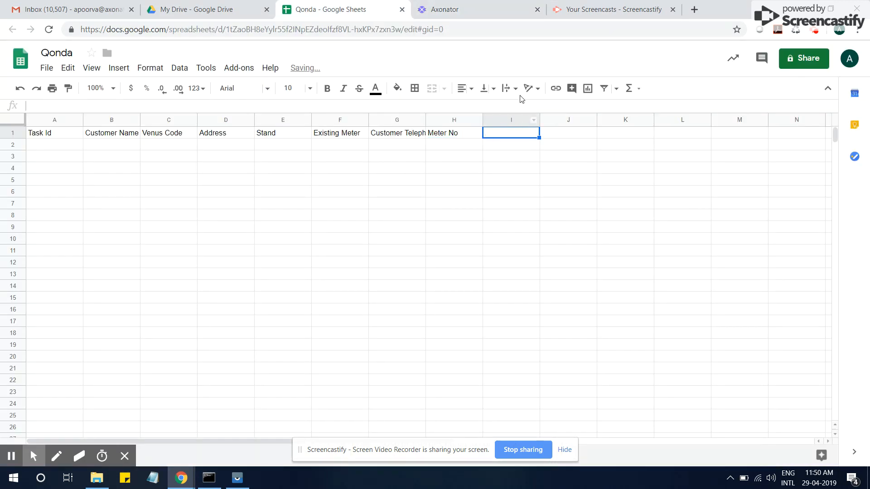
click(510, 89)
click(521, 108)
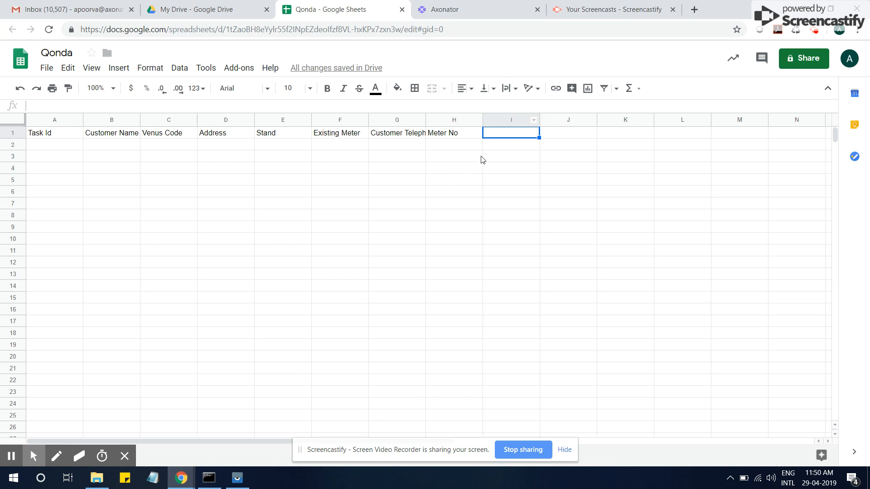
- Apply Wrap text wrapping to the entire sheet
click(13, 120)
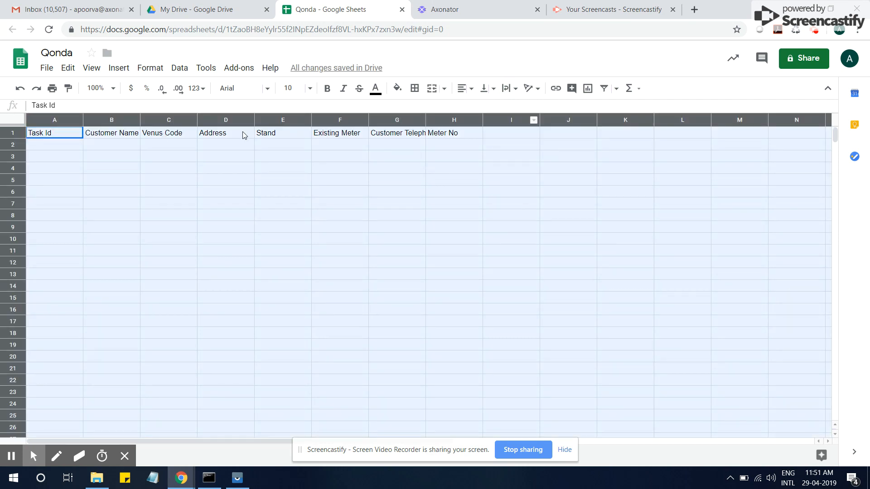
click(510, 88)
click(520, 108)
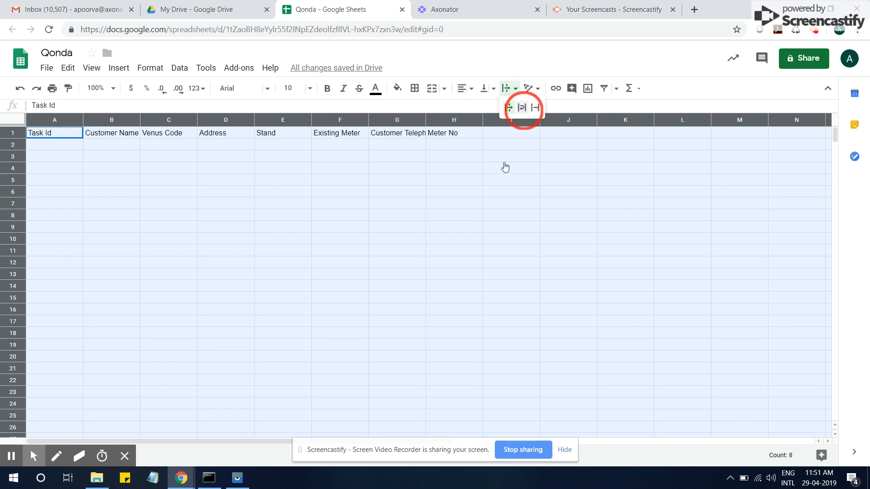
- Copy the Reference Task label from the form and paste it into I1
click(502, 142)
click(439, 9)
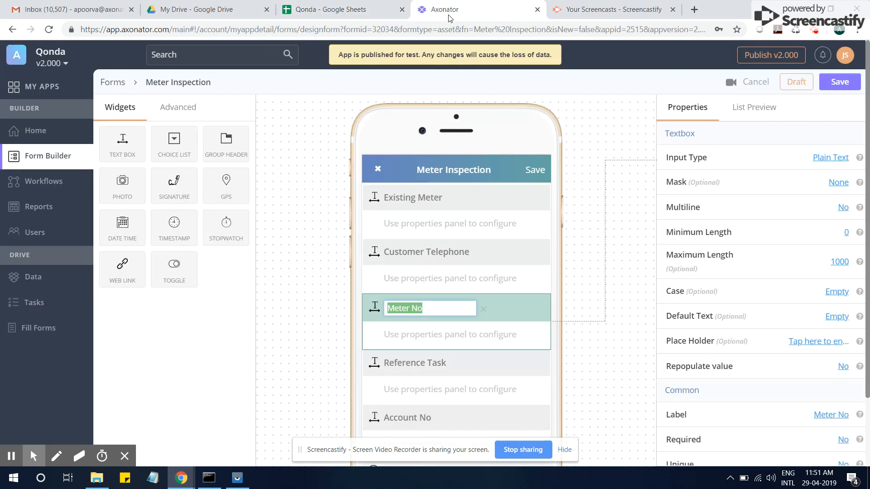
scroll(439, 317, down, 2)
click(439, 319)
click(434, 295)
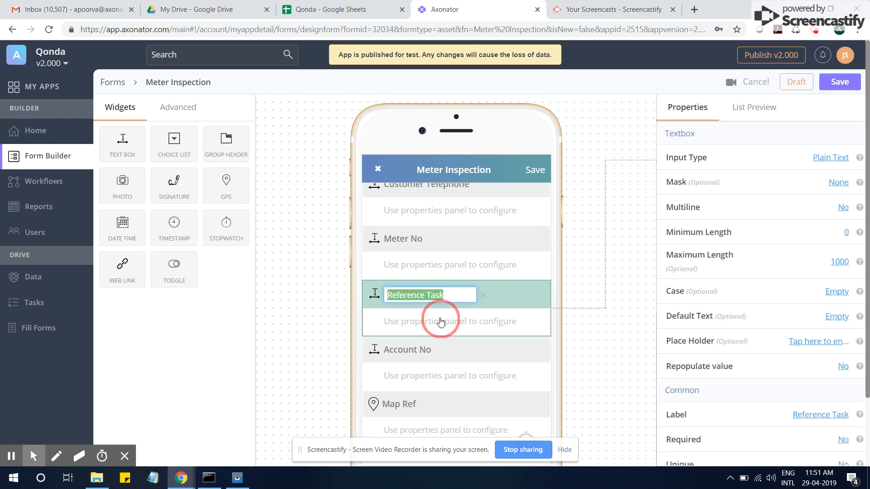
click(330, 9)
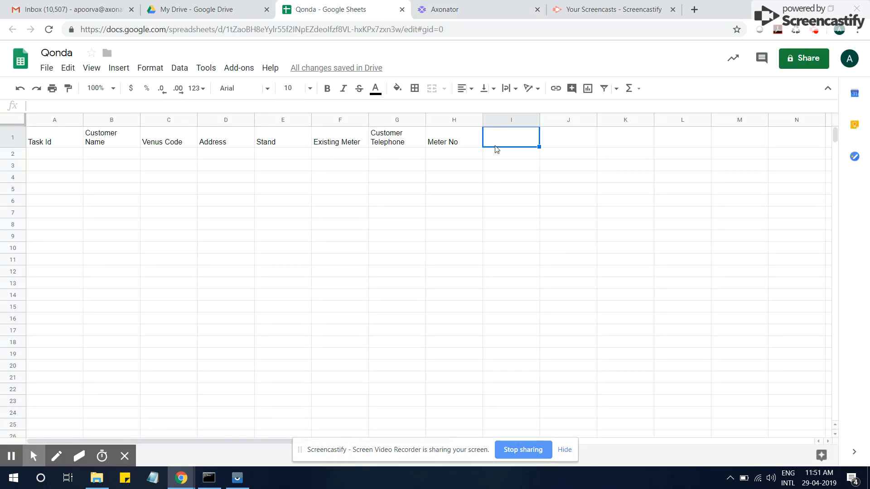
key(ctrl+v)
click(565, 144)
- Copy the Account No label from the form and paste it into J1
click(499, 9)
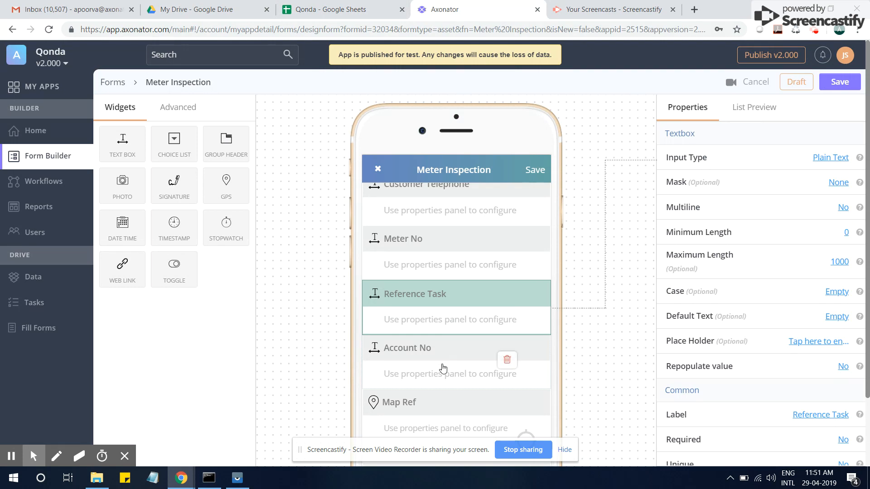
scroll(443, 368, down, 1)
click(416, 303)
click(417, 305)
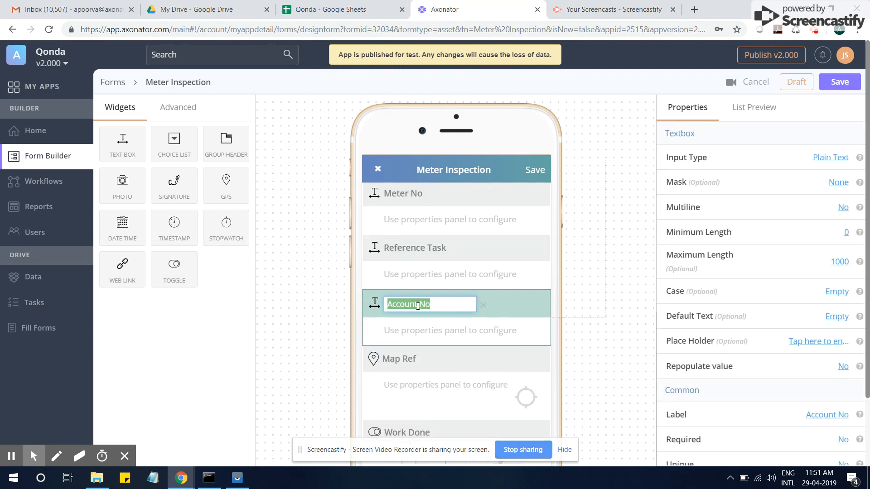
click(358, 10)
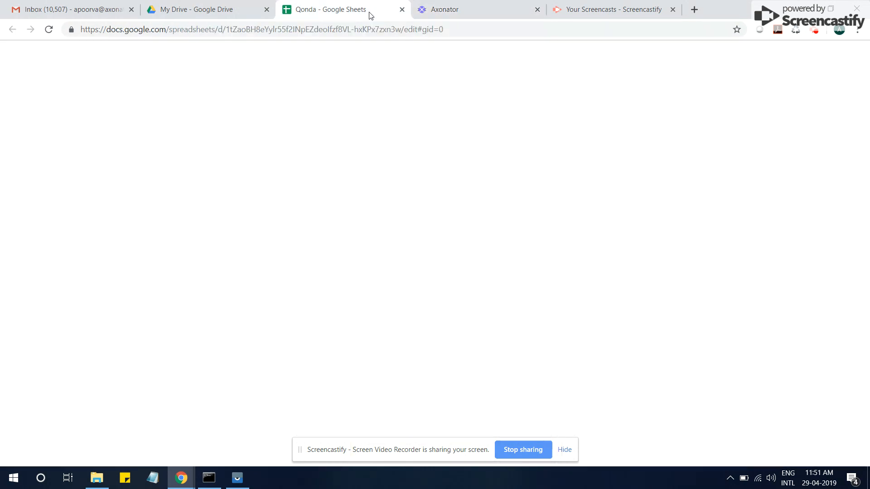
key(ctrl+v)
- Copy the Map Ref label from the form and paste it into K1
click(614, 139)
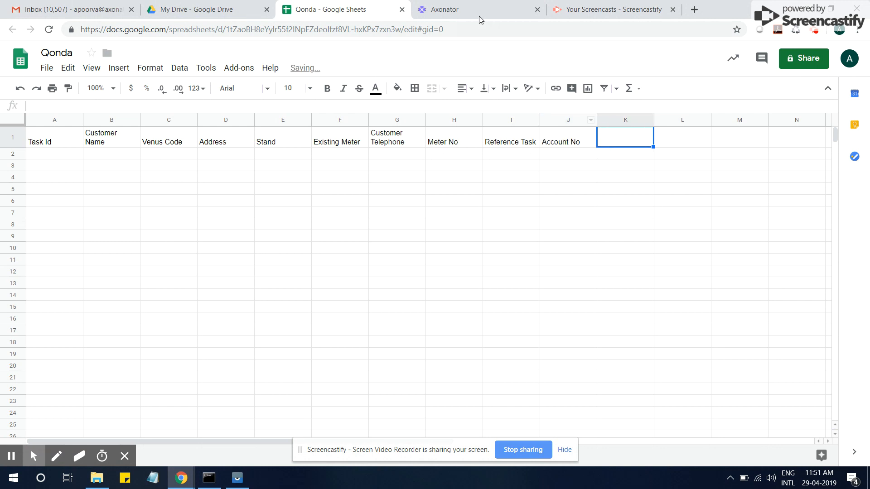
click(480, 10)
scroll(436, 362, down, 1)
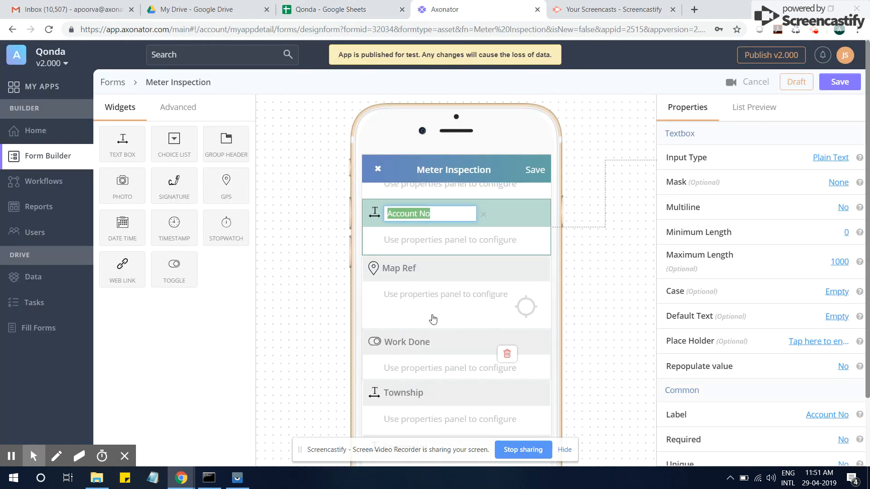
click(401, 270)
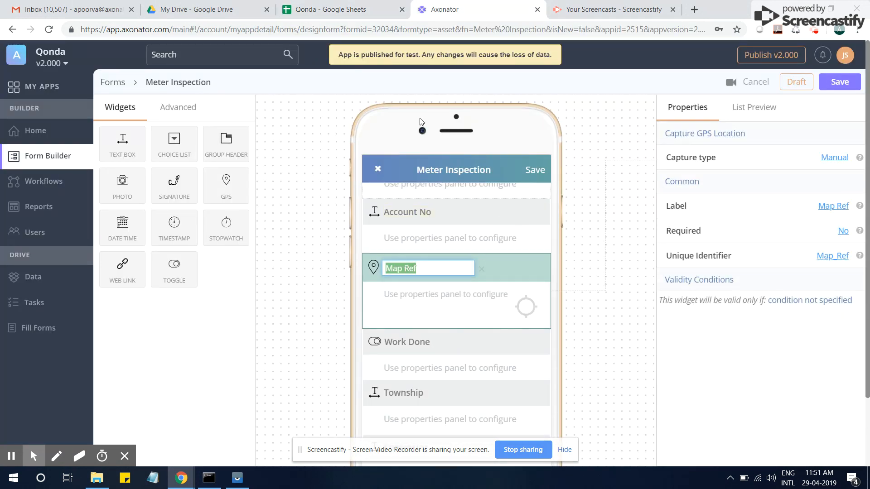
click(375, 6)
key(ctrl+v)
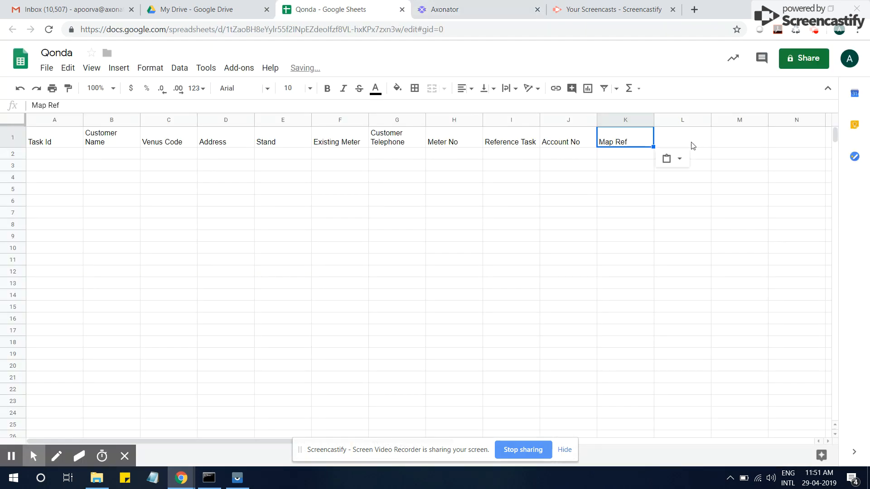
- Copy the Work Done label from the form and paste it into L1
click(690, 143)
click(498, 9)
click(436, 317)
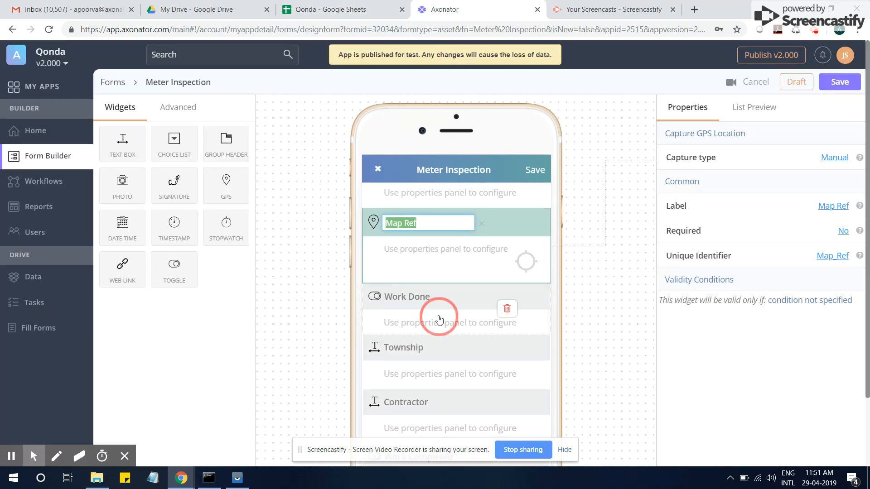
key(ctrl+c)
click(345, 9)
key(ctrl+v)
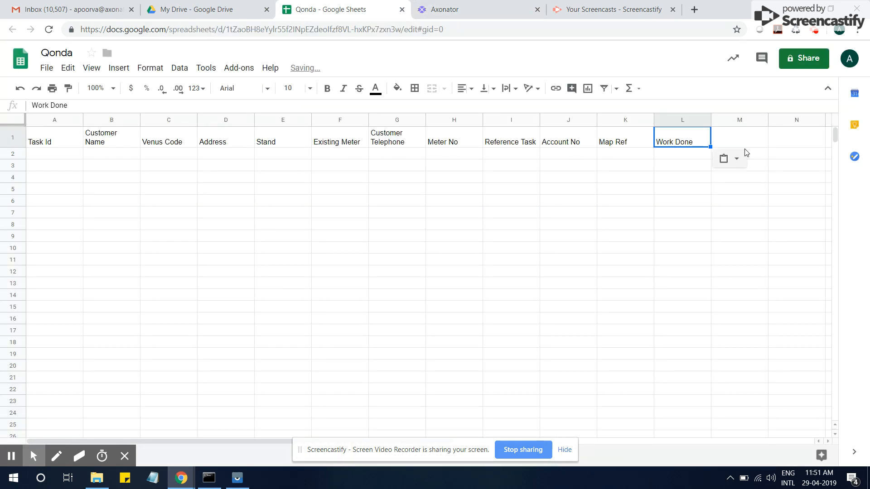
key(Tab)
- Look up the Township label in the form and type 'Township' into M1
click(453, 9)
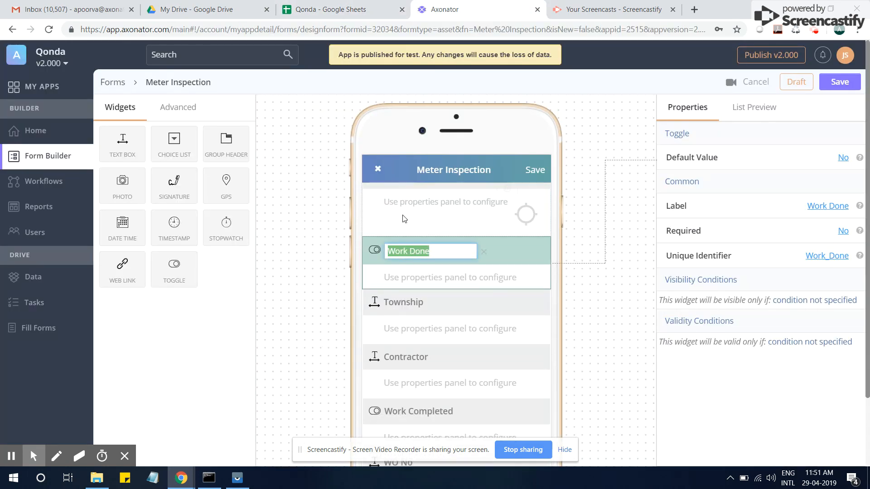
click(413, 258)
click(412, 256)
double_click(412, 256)
click(595, 16)
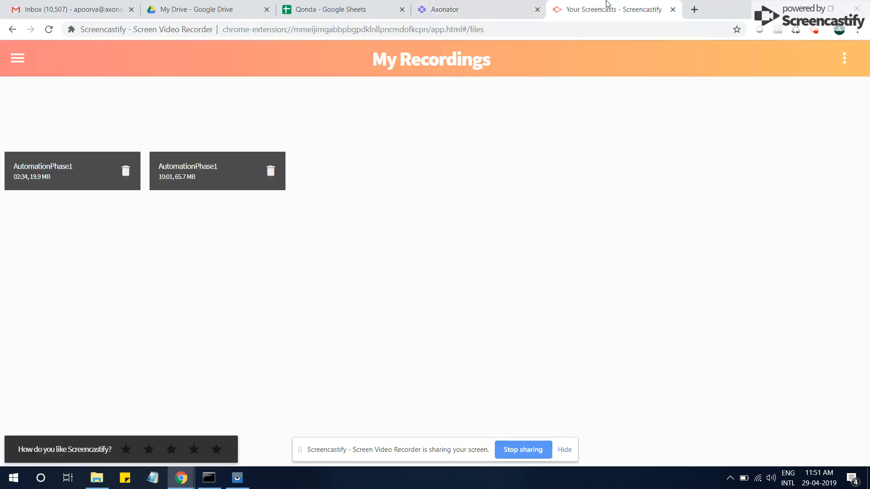
click(363, 7)
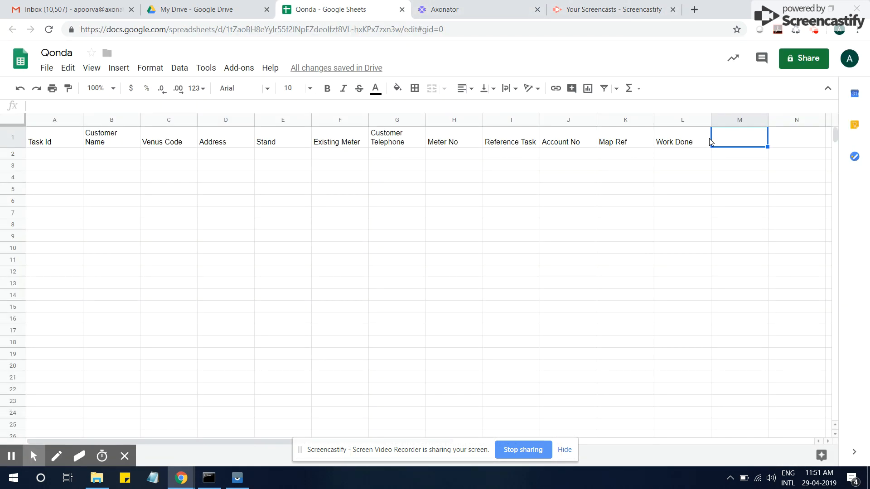
text(Township)
key(Tab)
- Close the Screencastify recordings page and select the Contractor field's label in the form
click(673, 9)
click(444, 9)
click(410, 286)
click(410, 286)
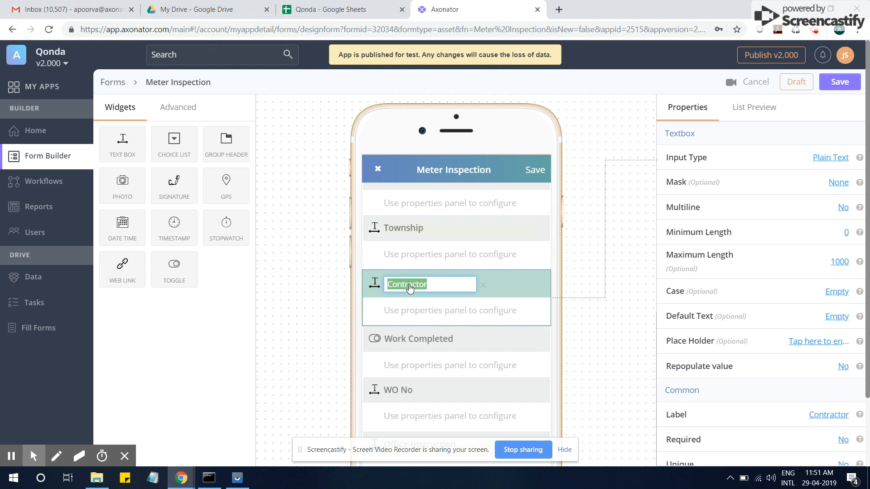
click(376, 14)
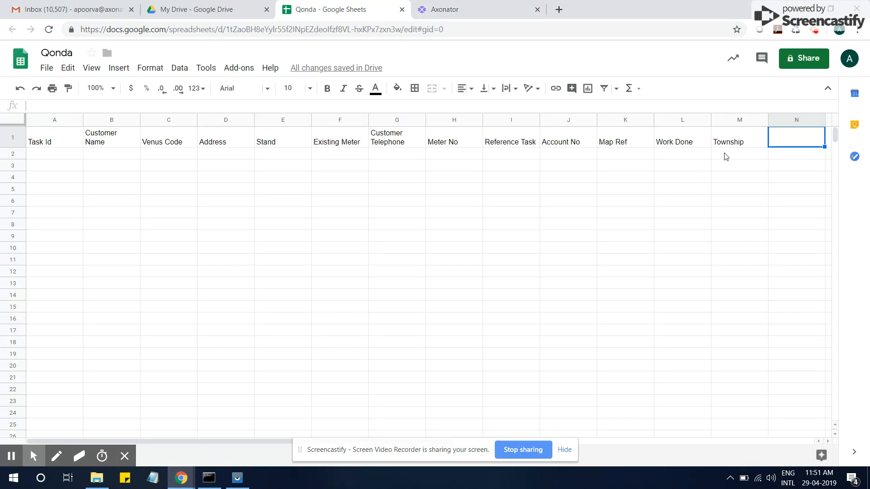
- Paste Contractor into N1, then copy the Work Completed label from Axonator into O1
key(ctrl+v)
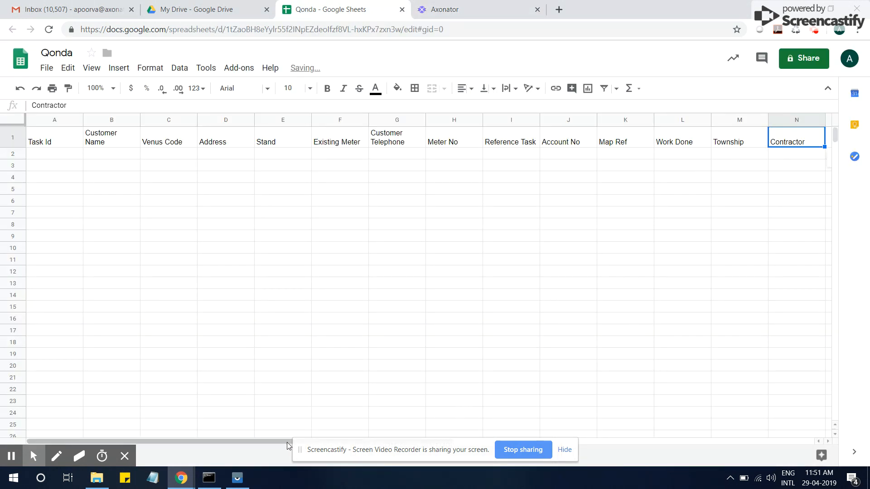
drag(270, 442, 551, 439)
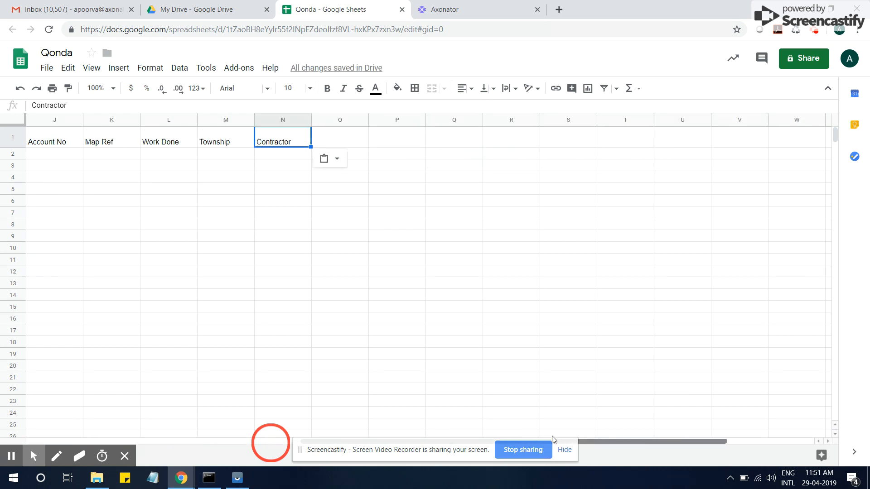
click(347, 144)
click(457, 14)
click(413, 351)
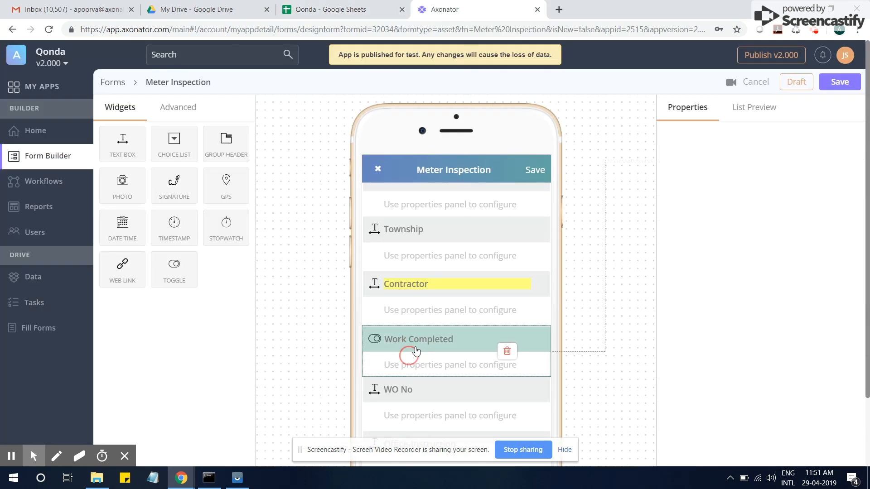
key(ctrl+a)
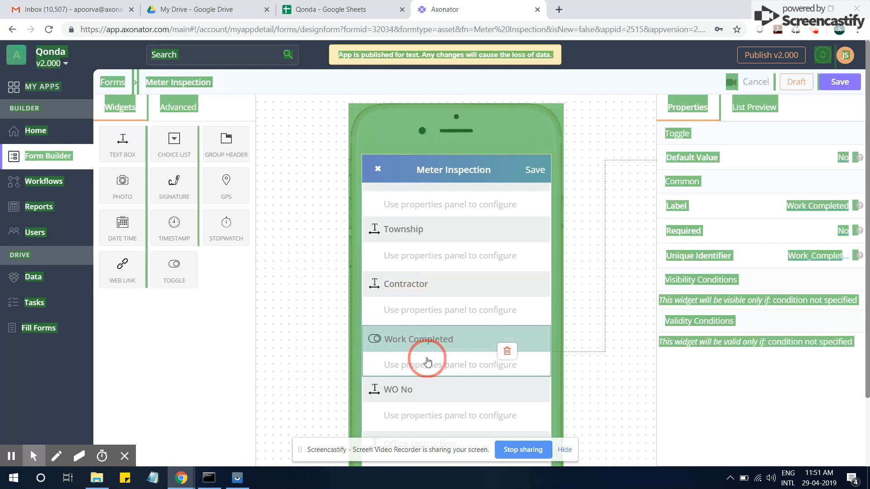
click(598, 352)
click(421, 340)
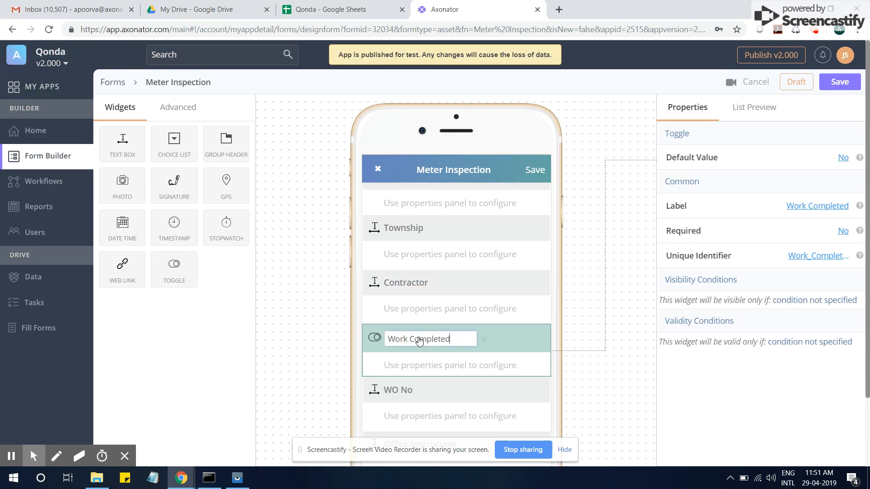
key(ctrl+a)
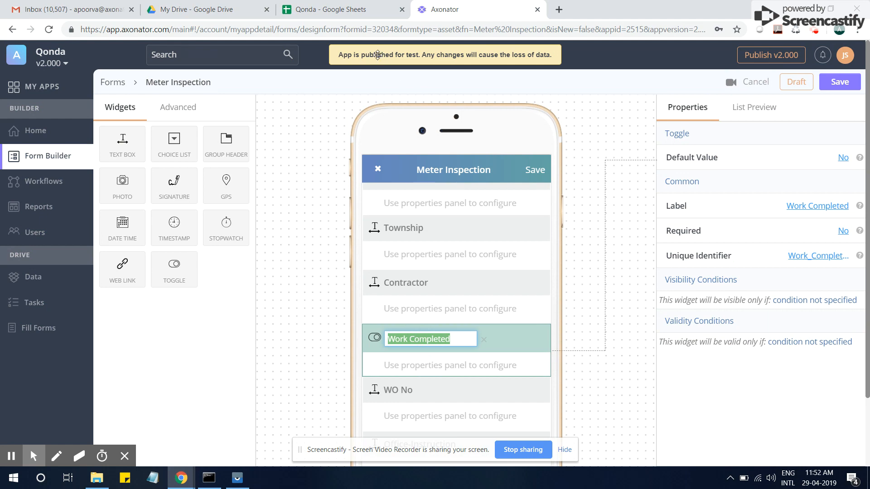
click(367, 13)
key(ctrl+v)
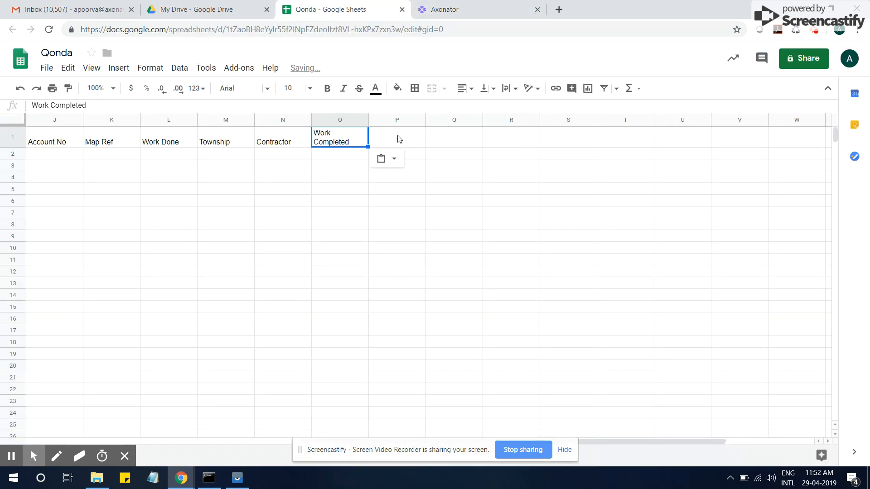
key(Tab)
- Copy the WO No label from the Axonator form into header cell P1
click(462, 11)
click(406, 302)
click(420, 312)
key(ctrl+a)
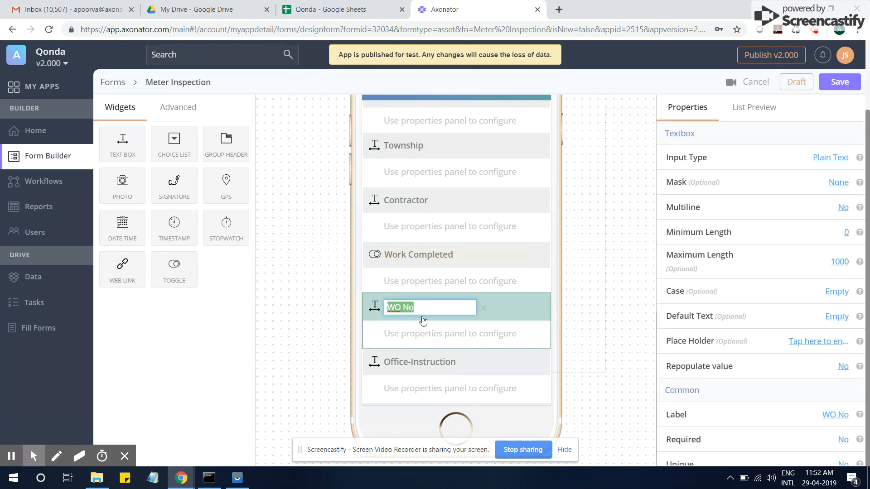
click(374, 12)
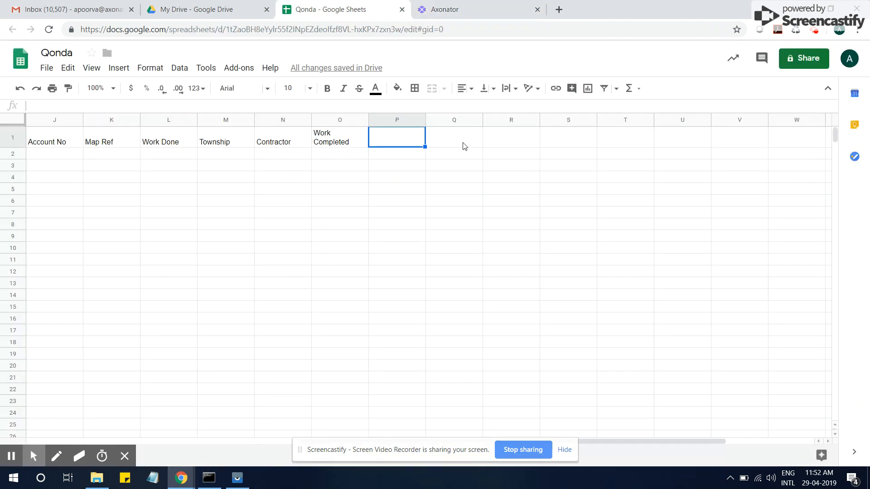
key(ctrl+v)
- Copy the Office-Instruction label from Axonator into Q1 and select R1
click(455, 146)
click(453, 10)
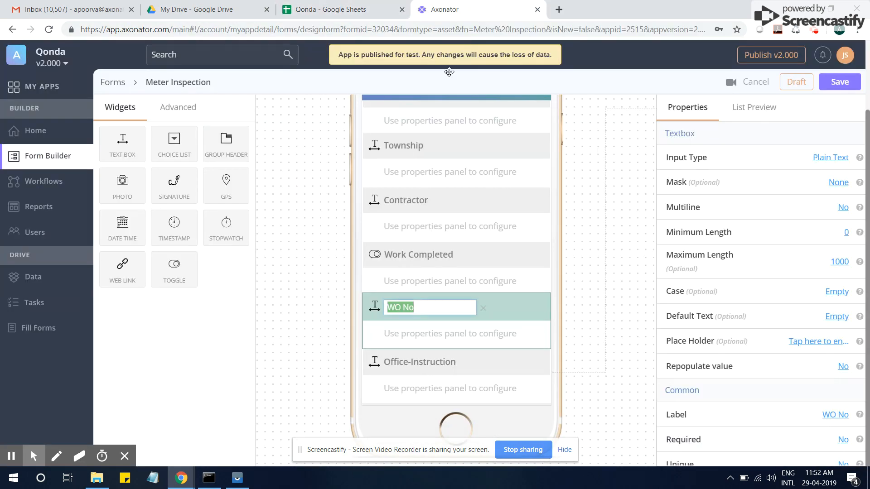
click(420, 363)
click(422, 363)
key(ctrl+a)
key(ctrl+c)
click(461, 389)
click(336, 10)
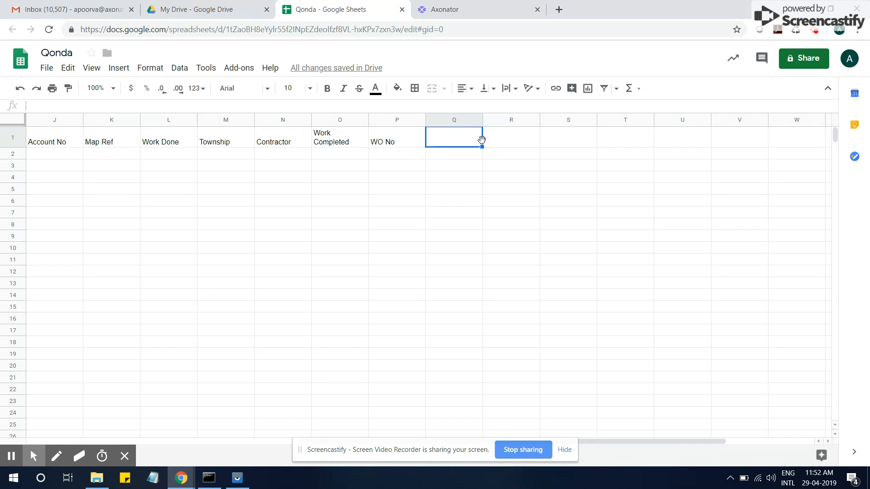
key(ctrl+v)
click(509, 139)
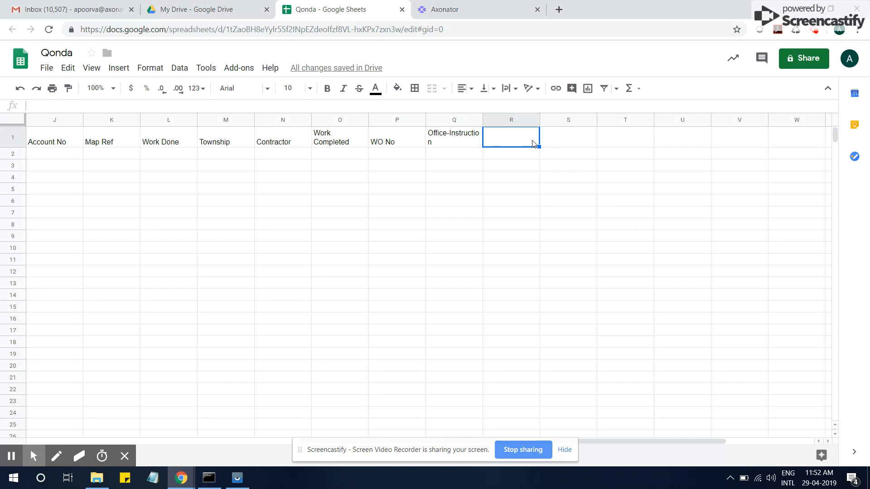
- Add the Workflow header in R1 and the User header in S1
text(Worklfow)
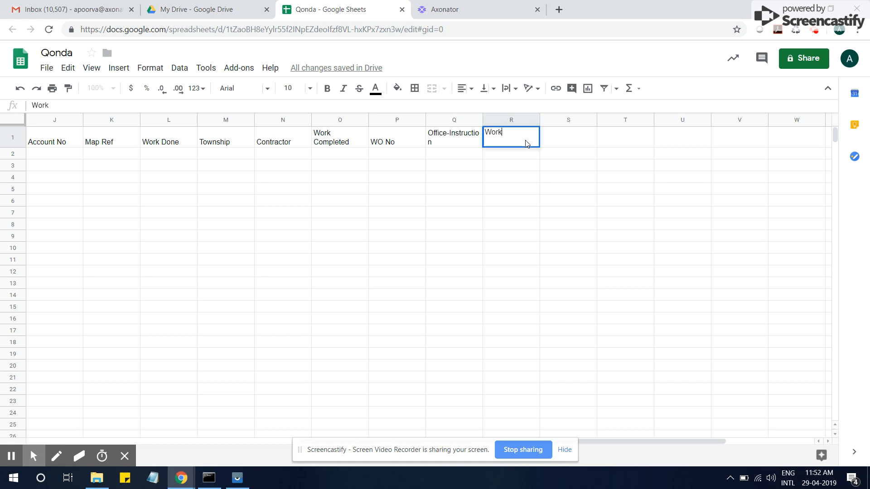
key(BackSpace)
key(BackSpace)
key(BackSpace)
text(ow)
key(Return)
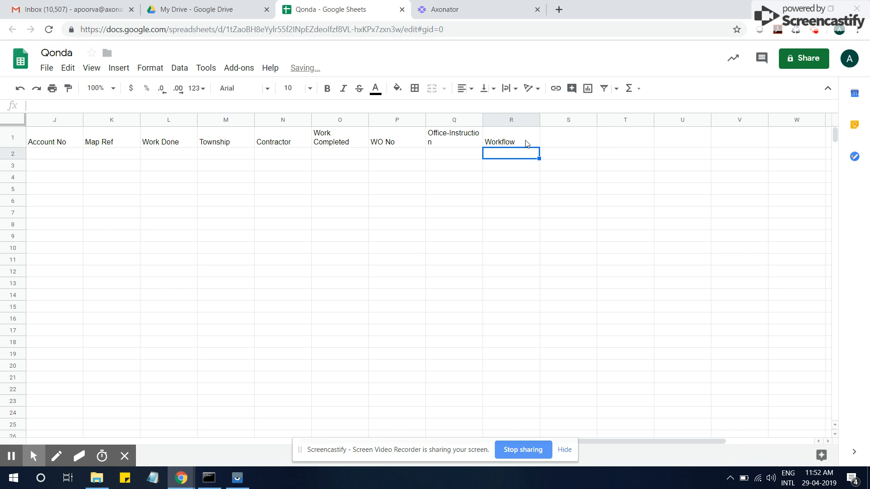
click(559, 141)
text(User)
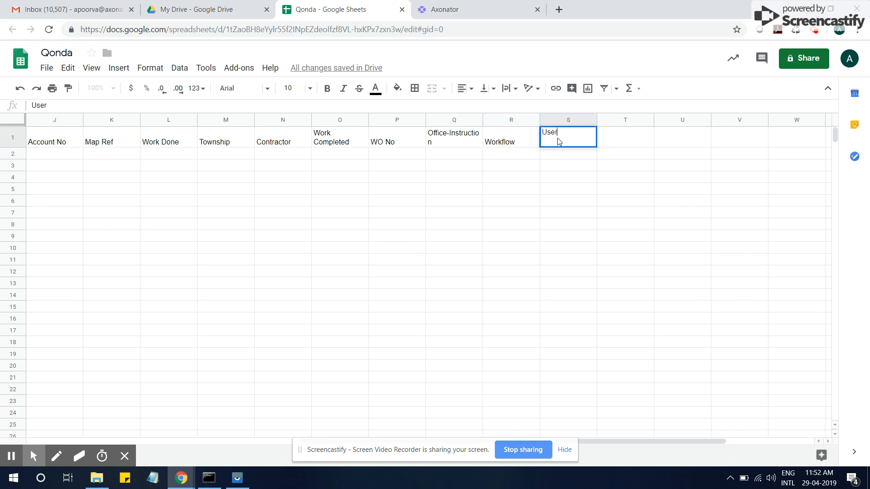
key(Return)
- Check cells R2 and S2, then scroll back left and select A2 for the first task
click(527, 156)
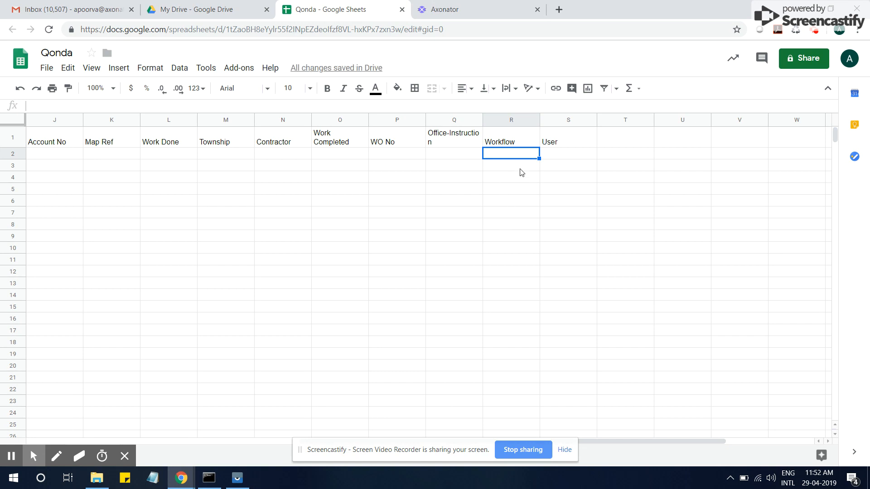
click(561, 159)
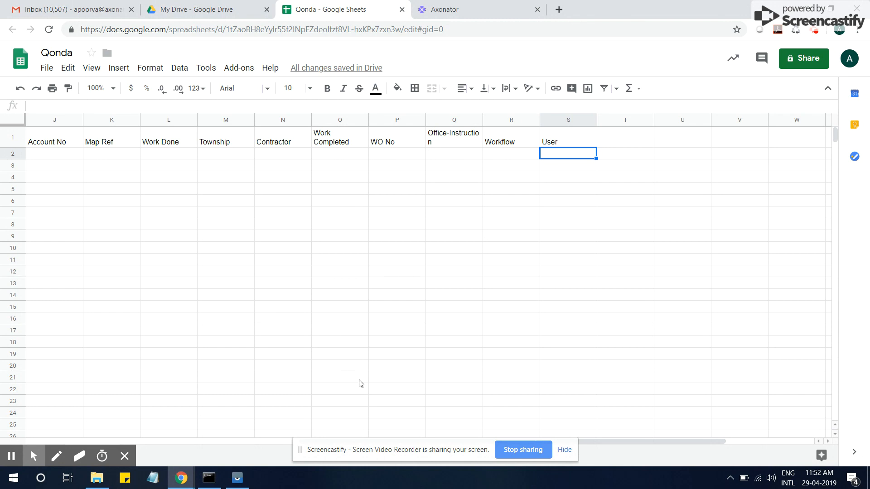
drag(657, 442, 306, 436)
click(69, 159)
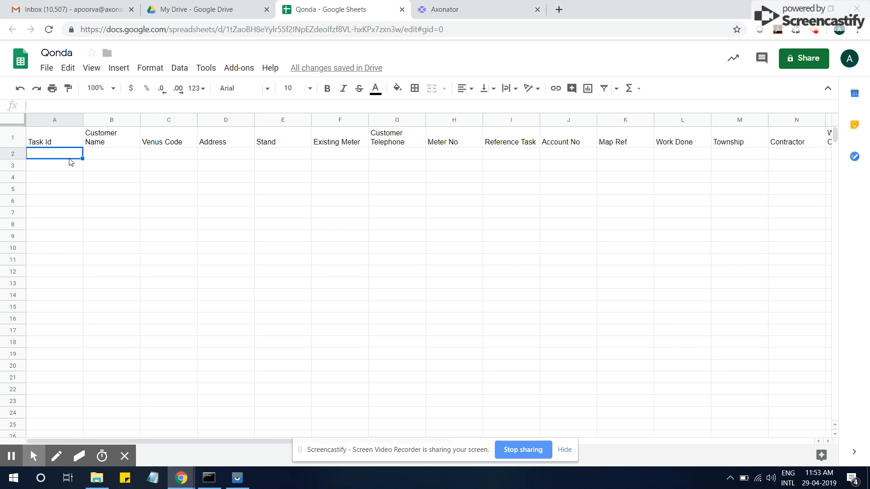
- Enter Task Id 101, the customer's name and the Venus Code in A2–C2
text(101)
click(122, 158)
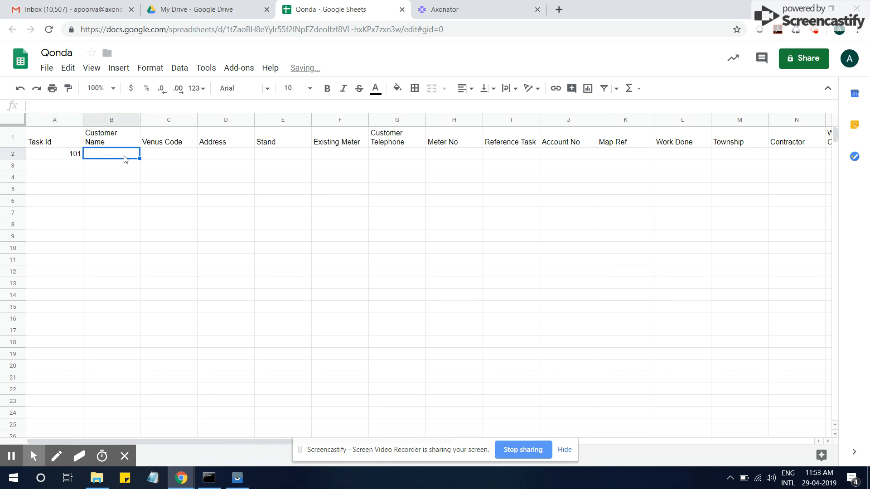
text(Apoorva)
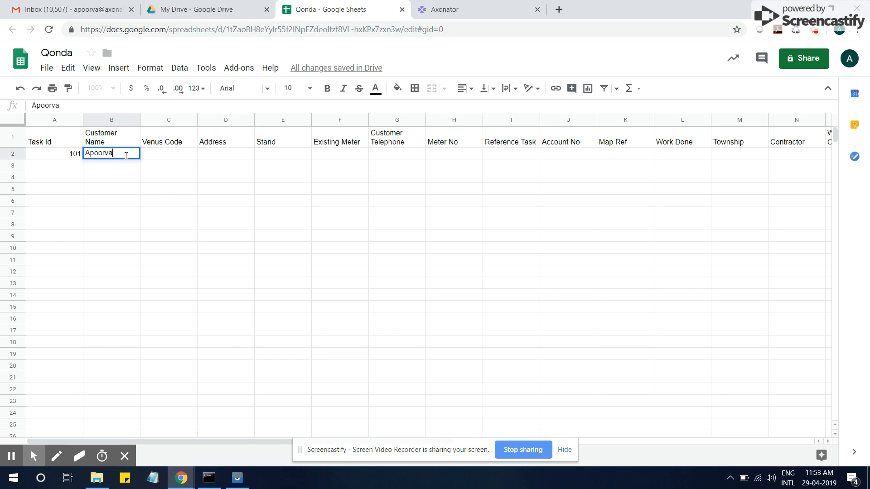
click(190, 160)
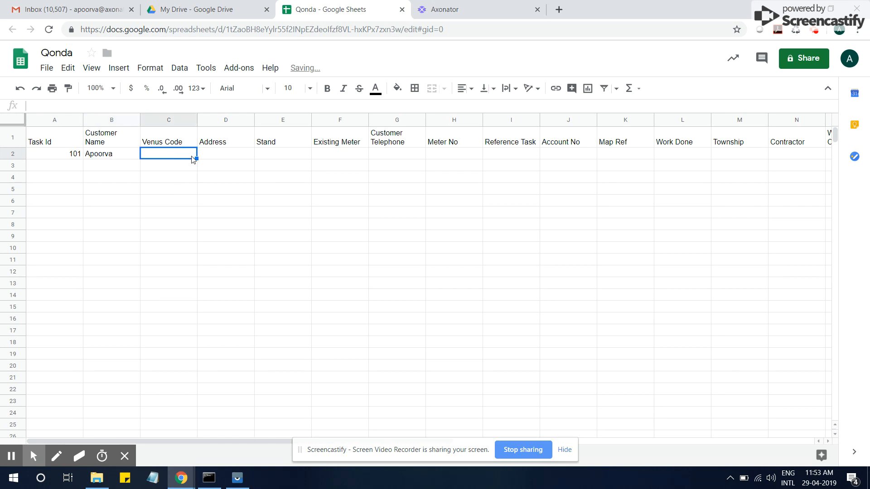
text(X@)
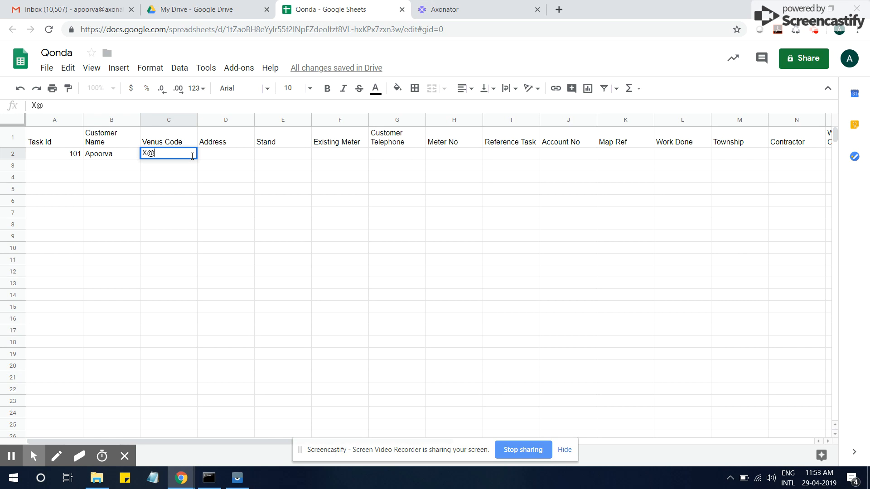
key(BackSpace)
text(24000000249)
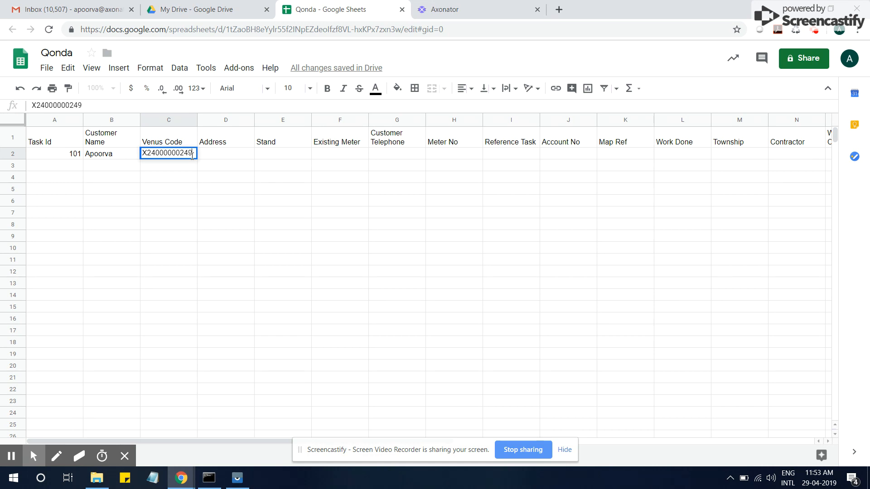
text(000000000)
key(Return)
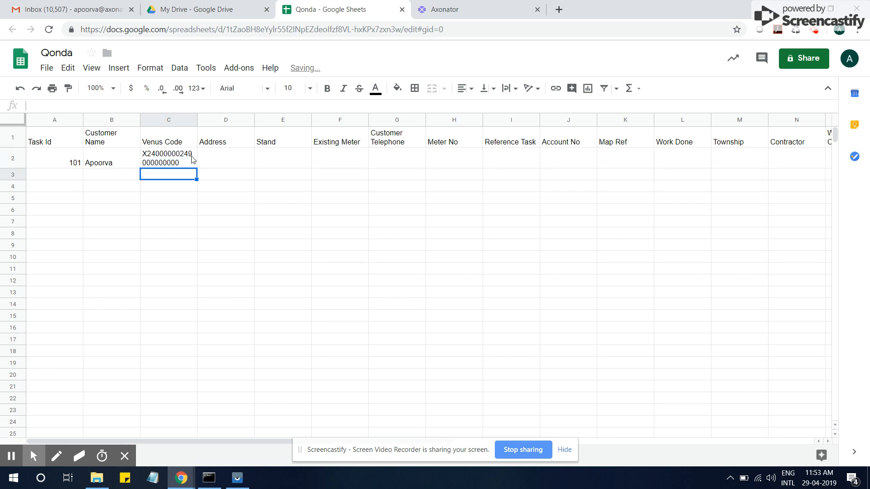
- Fill in the customer's address, Stand 249, Existing Meter 72346 and the customer's telephone number
click(227, 167)
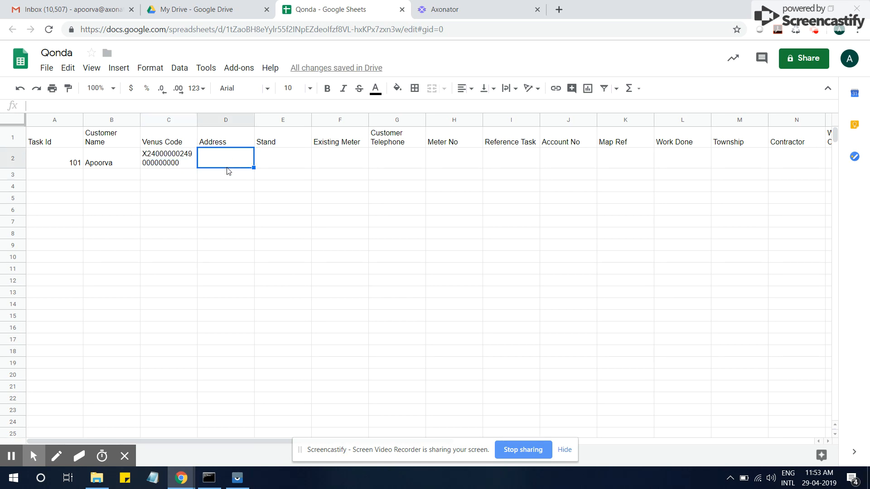
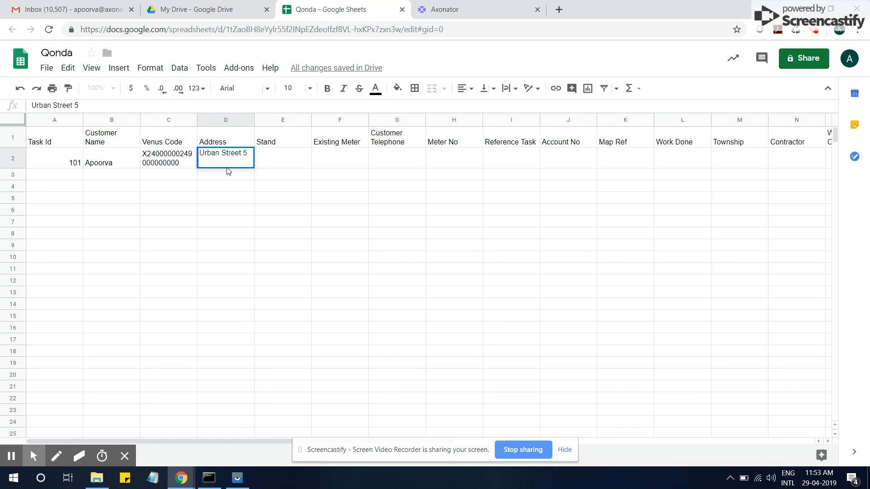
click(284, 163)
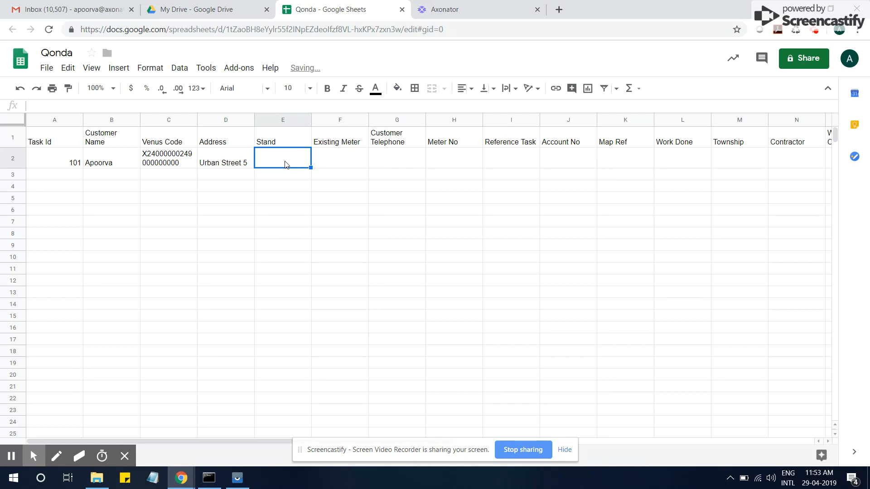
text(249)
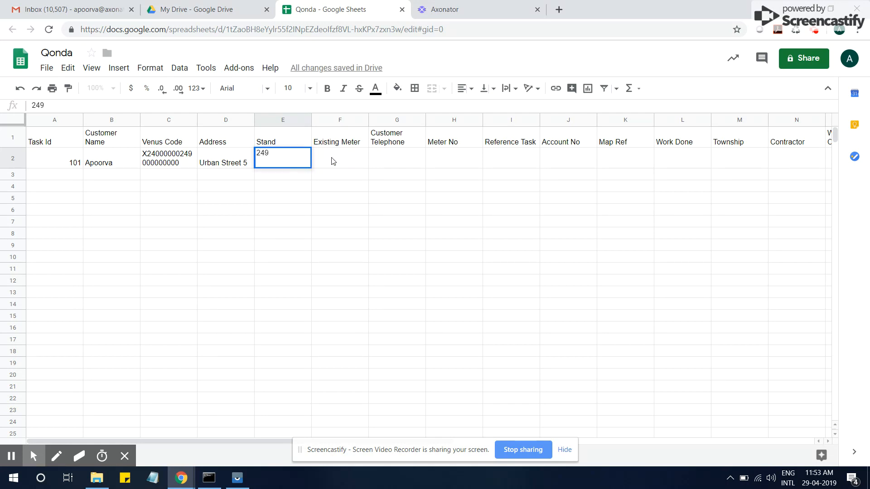
click(333, 161)
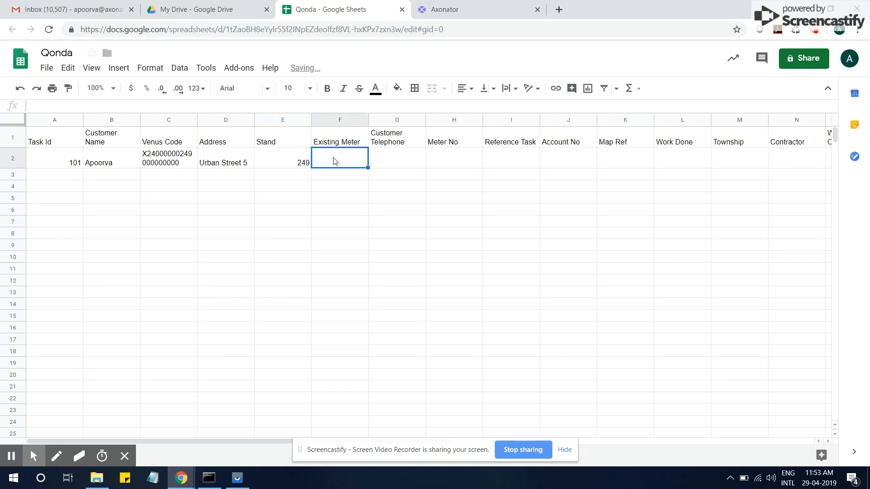
text(723)
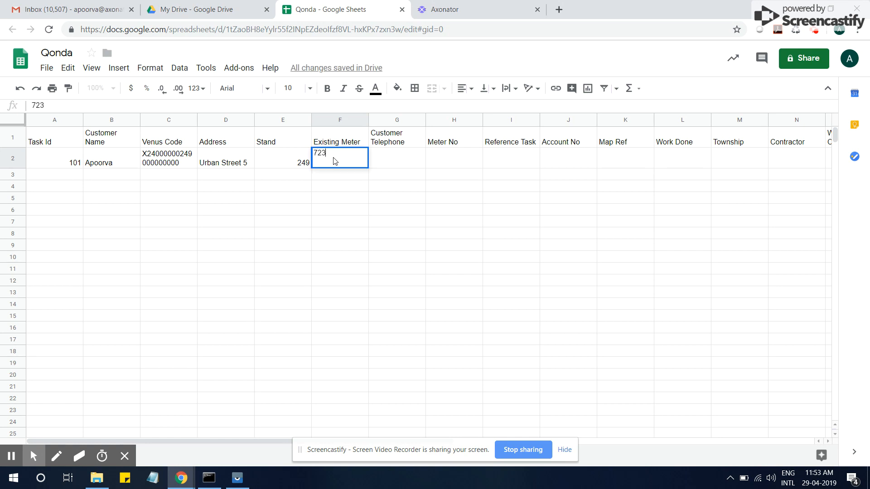
text(46)
click(390, 162)
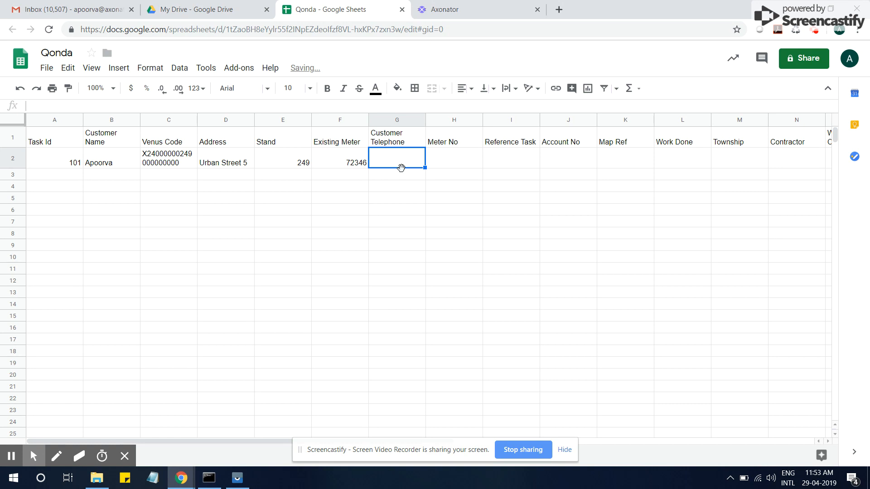
text(244)
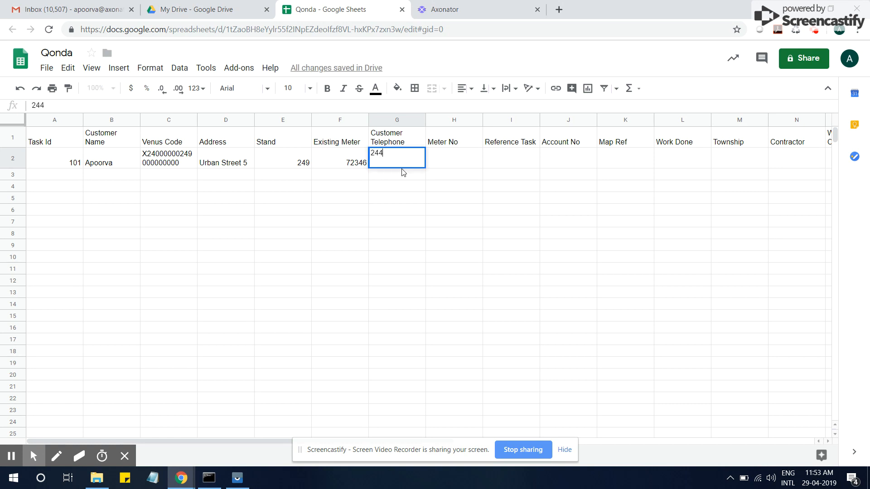
text(3055)
- Enter Meter No 543456, Reference Task 346466 and the account number in H2–J2
click(439, 164)
text(543456)
click(500, 166)
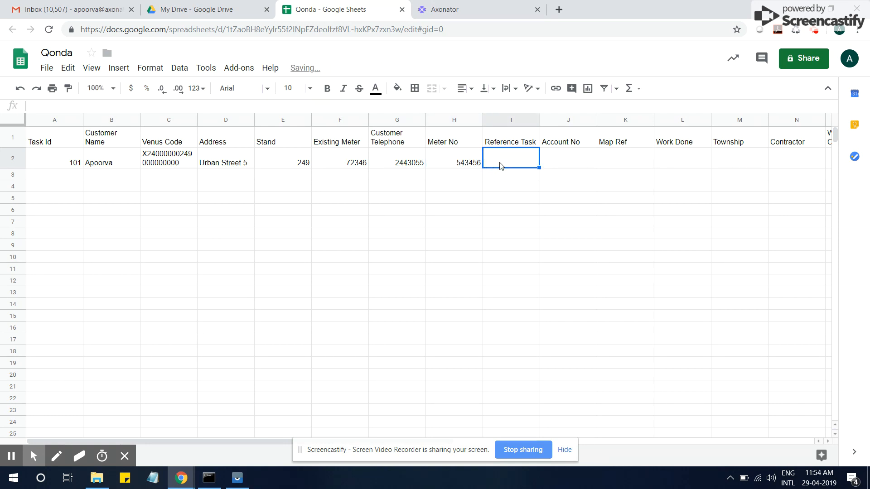
text(346466)
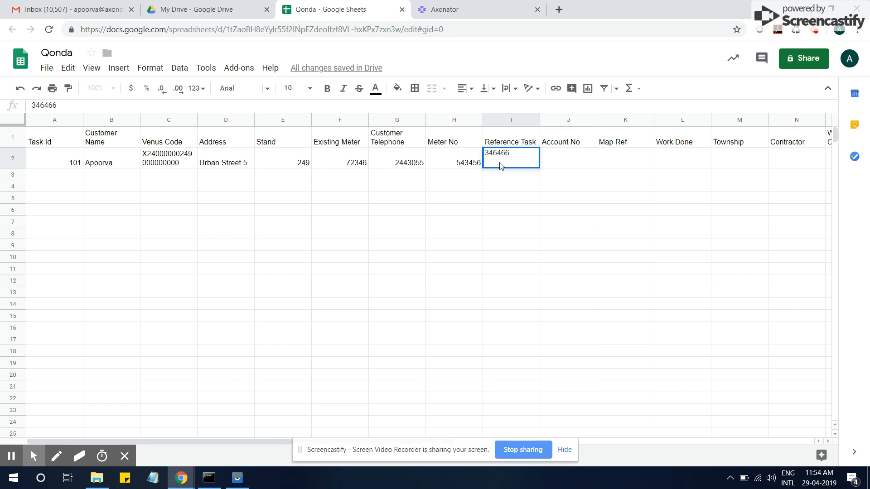
click(580, 164)
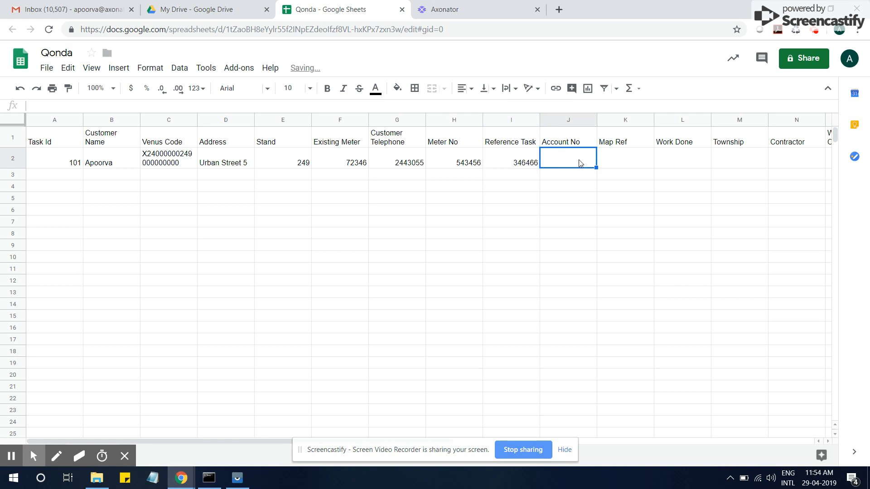
text(3599000)
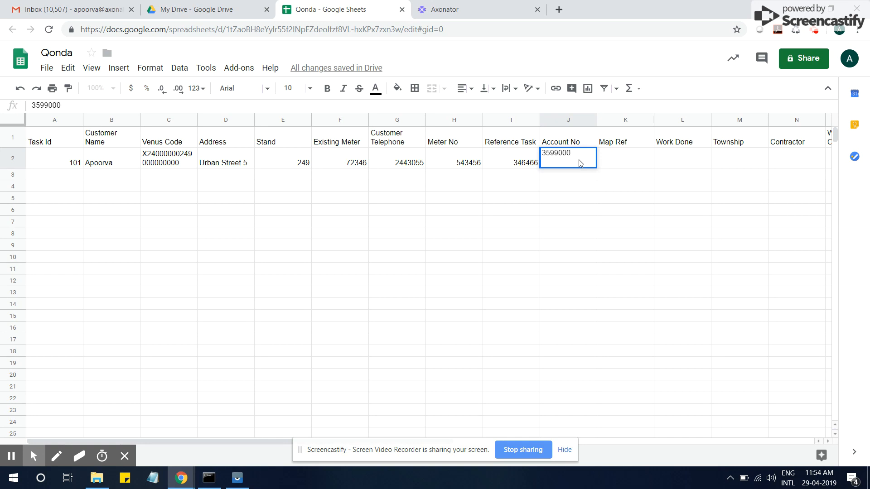
- Enter the map reference, Work Done Yes, Township DERSLEY and Contractor LETTAM
click(610, 158)
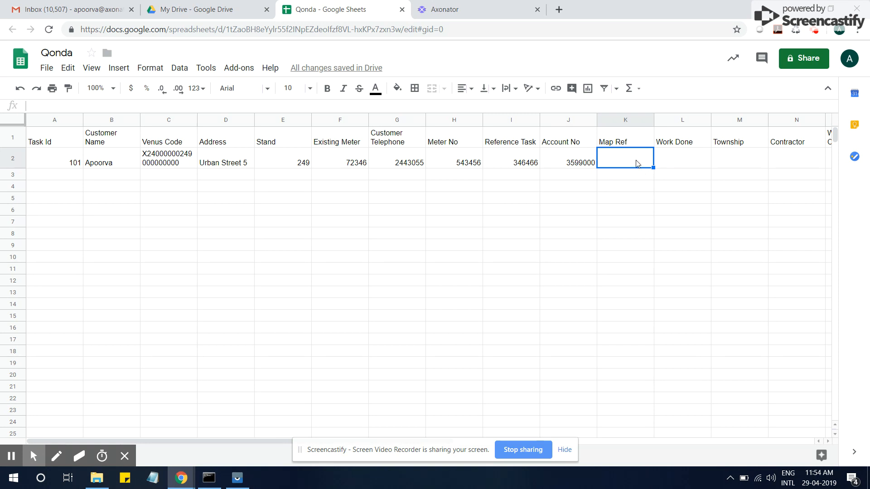
click(619, 166)
text(18.59)
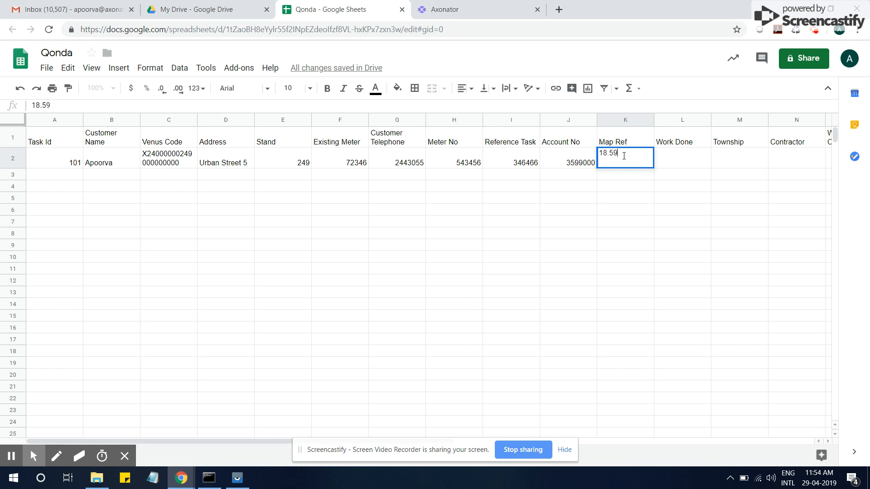
text(13, 737389)
click(668, 167)
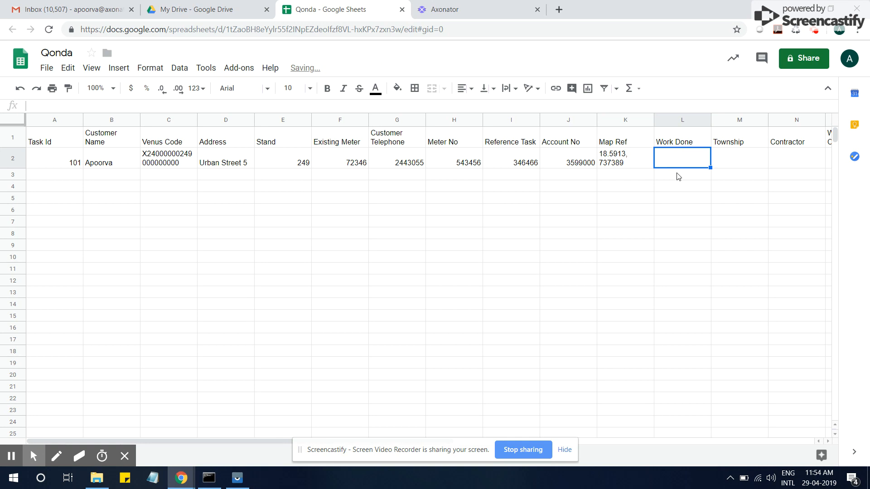
text(Yes)
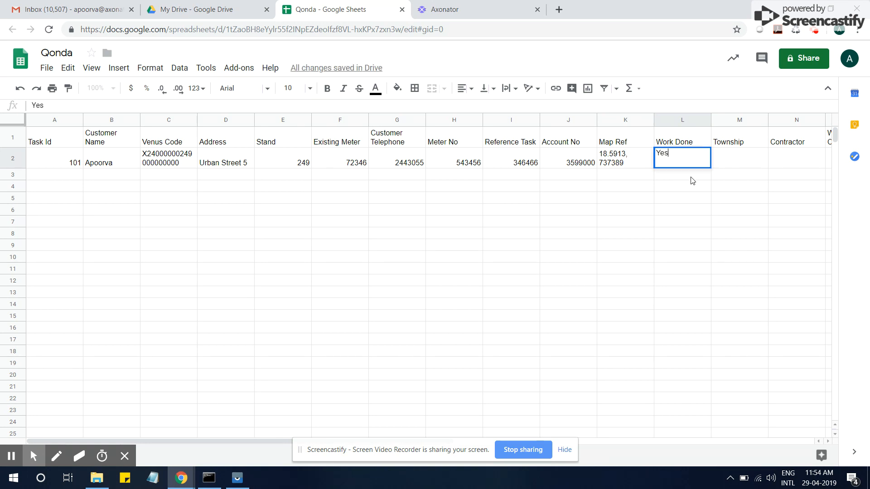
click(745, 166)
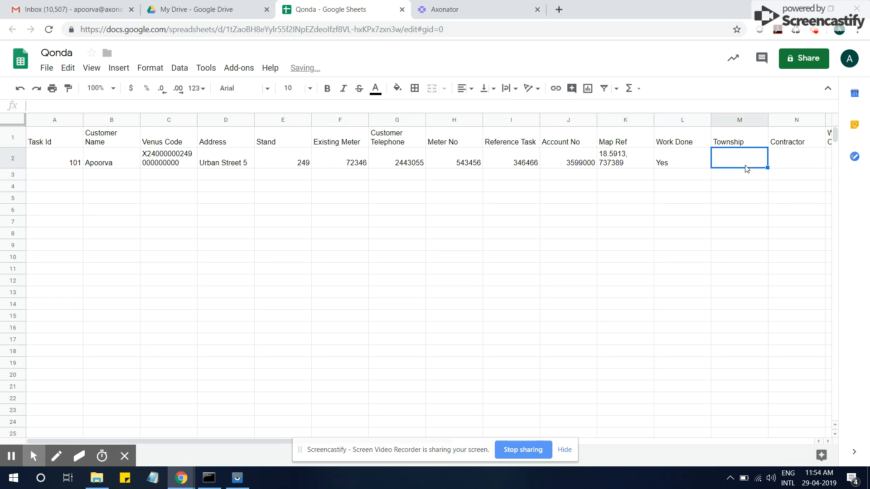
text(DERSELY)
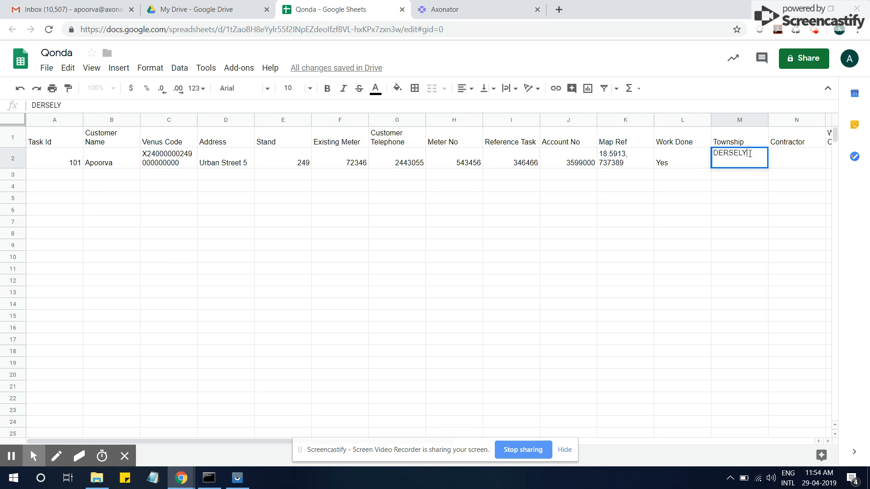
key(BackSpace)
key(BackSpace)
key(BackSpace)
text(LEY)
text(LETTAM)
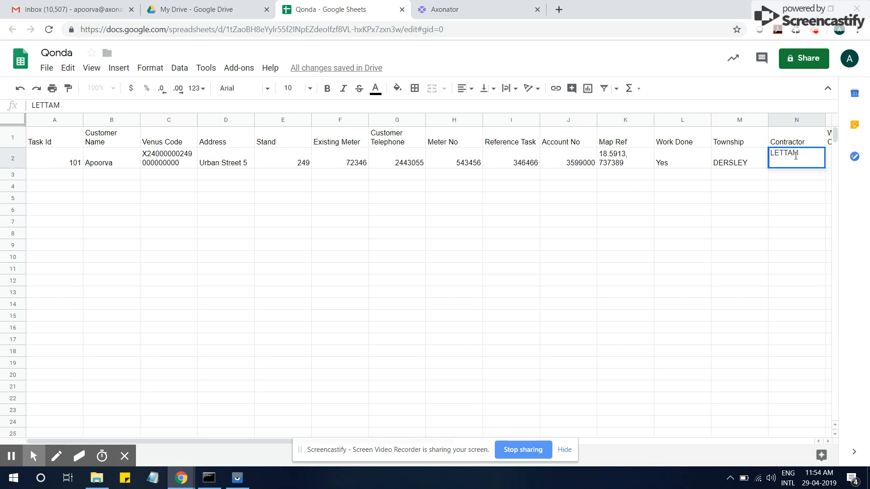
- Enter Work Completed No, the WO number and office instruction 'Replace the Meter' for task 101
click(804, 178)
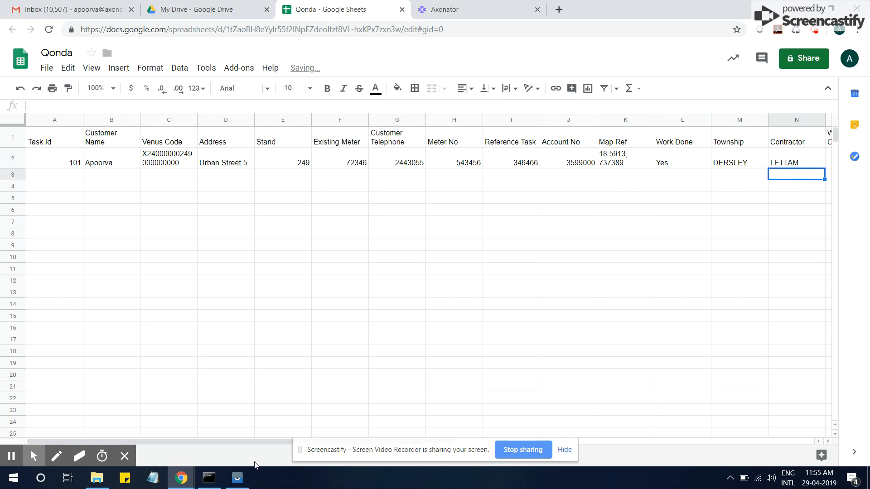
drag(235, 439, 369, 441)
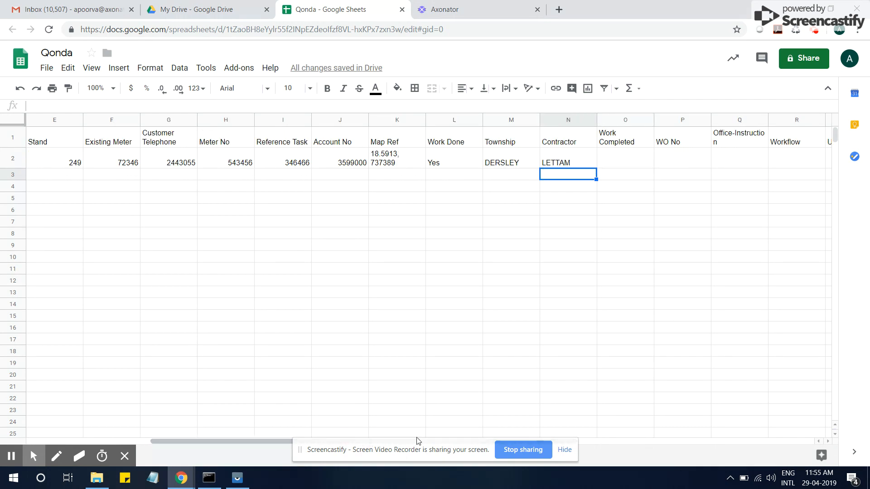
click(565, 450)
drag(560, 446, 588, 441)
click(576, 166)
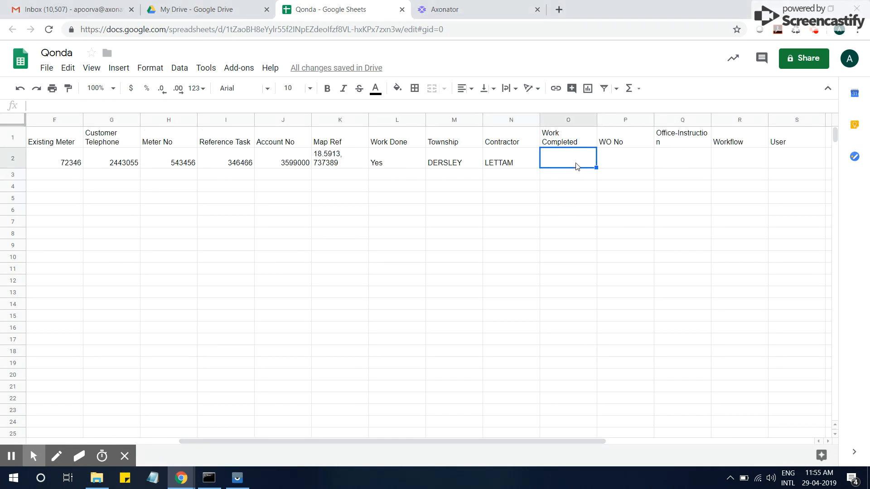
text(No)
click(641, 166)
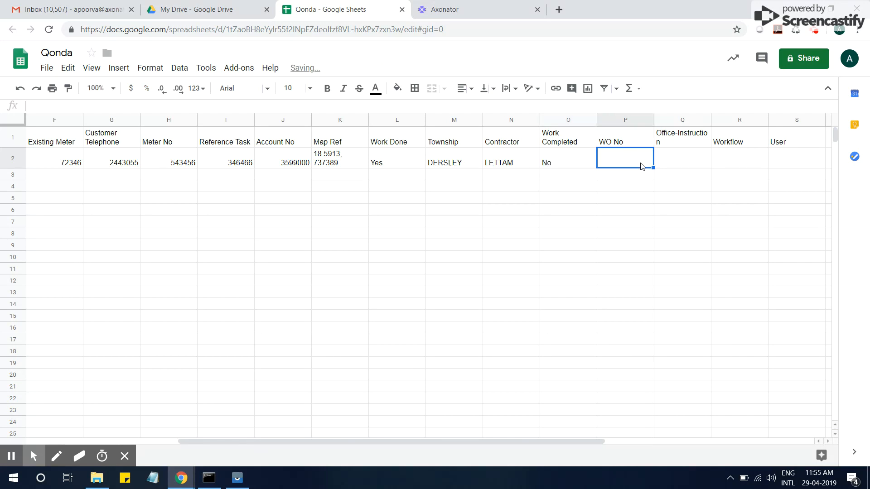
text(6535456)
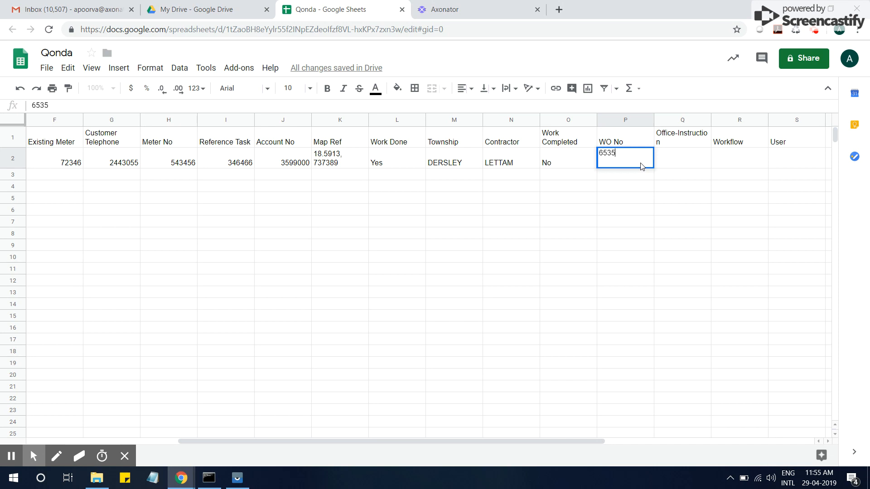
click(676, 166)
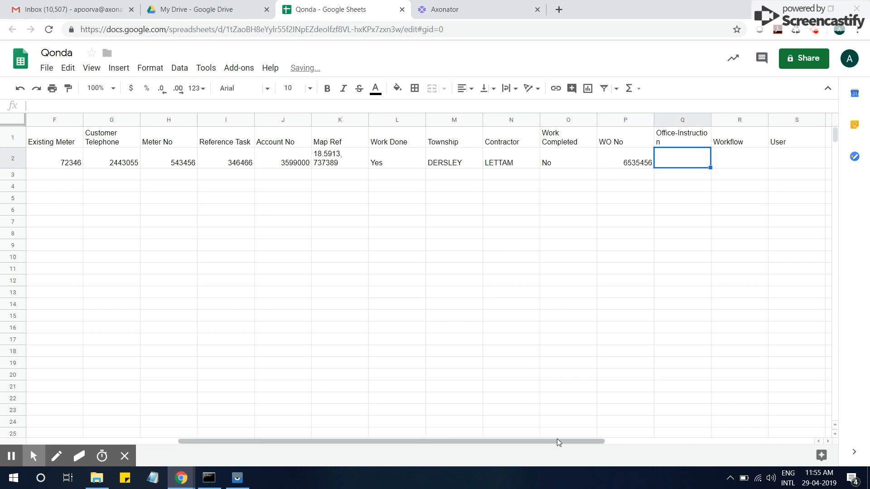
drag(562, 440, 612, 439)
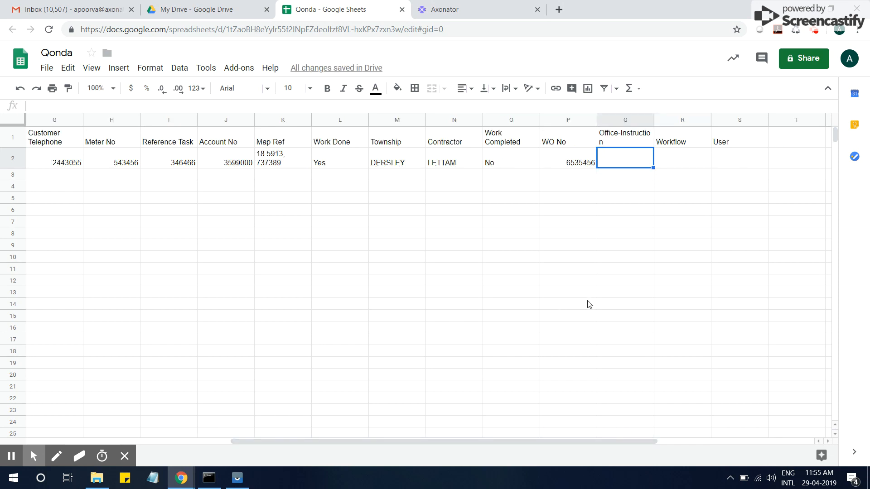
text(Replace the Meter)
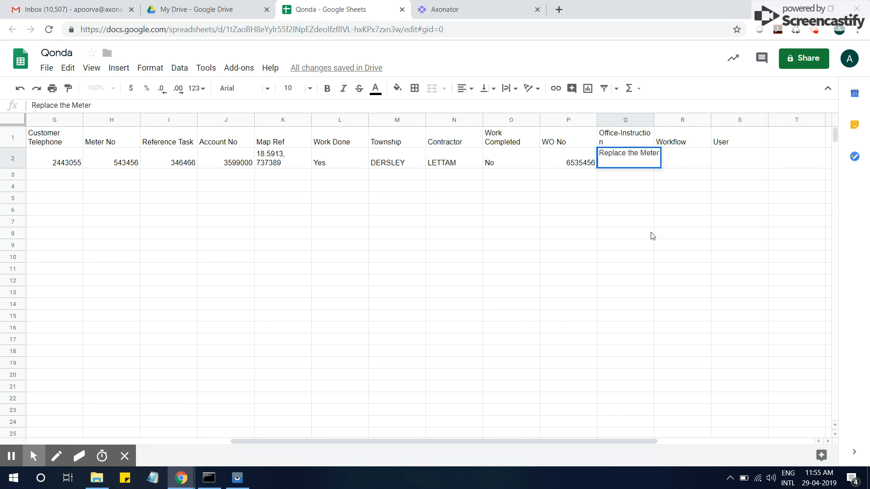
key(Tab)
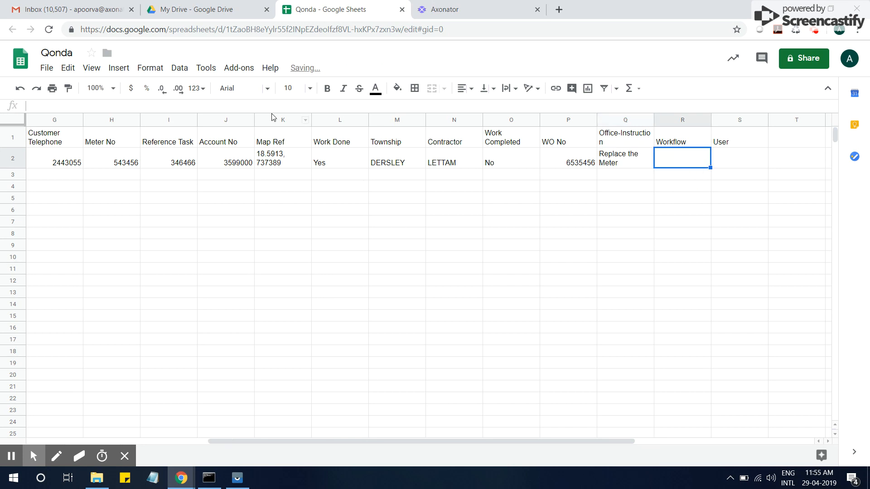
click(494, 8)
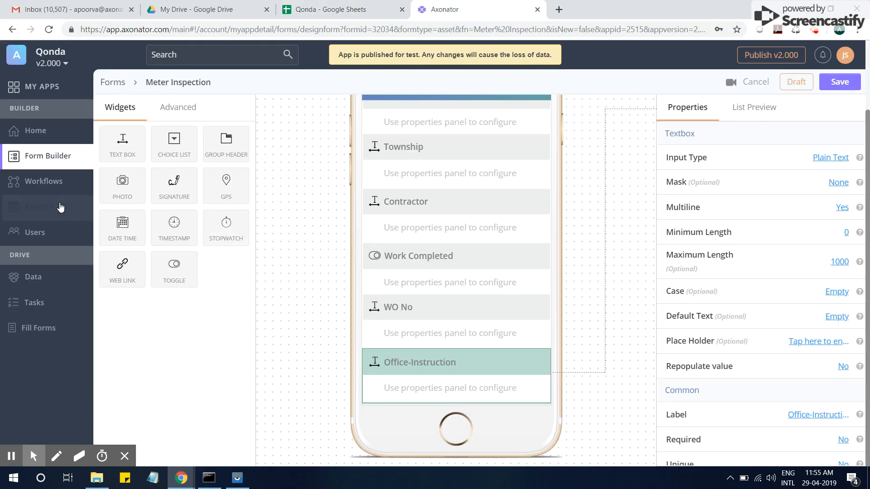
- Look up the Meter Inspection name under Axonator's custom workflows and type it into R2
click(46, 183)
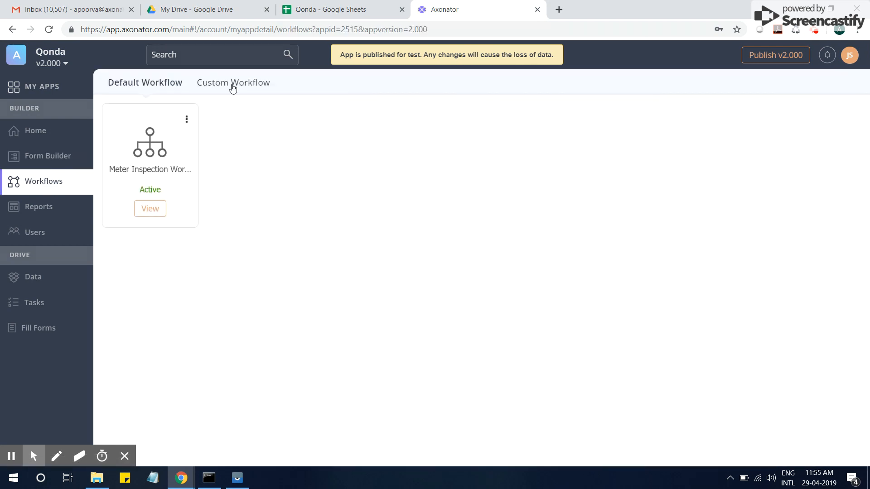
click(232, 87)
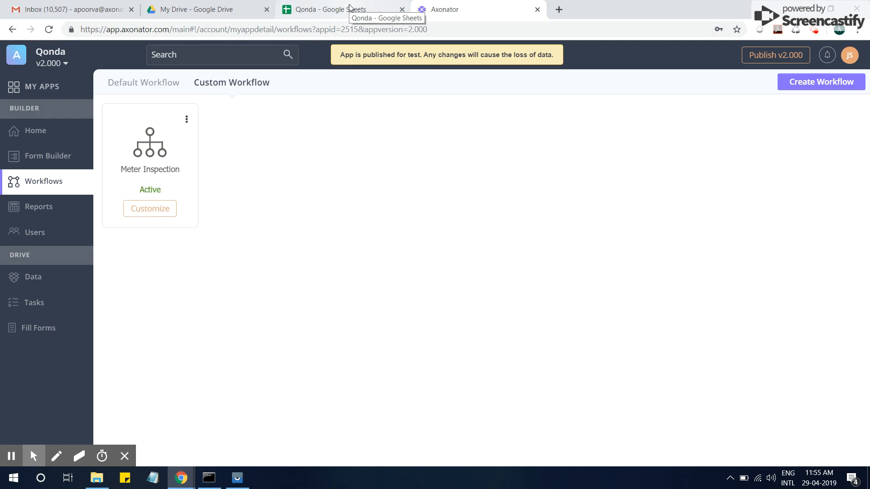
click(327, 9)
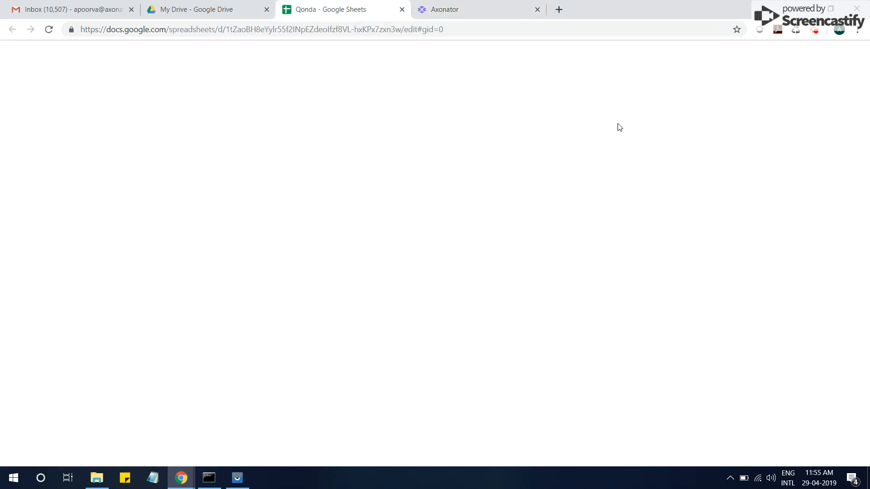
text(Meter)
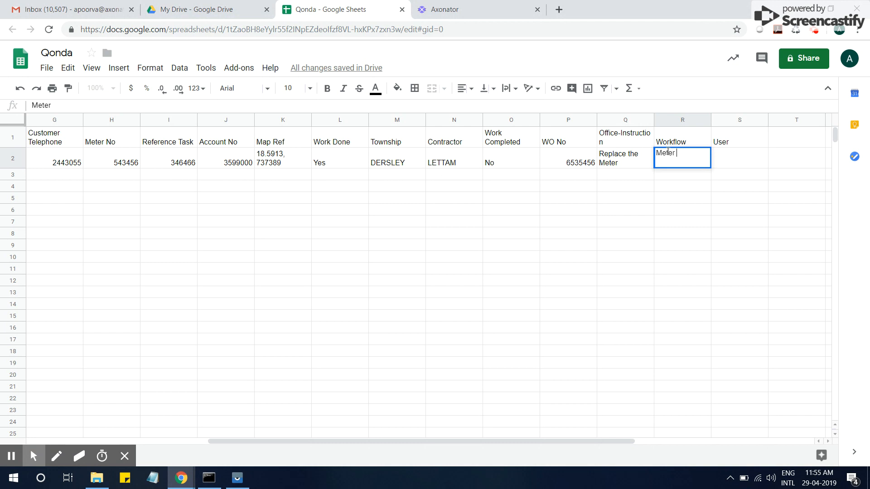
text( Inspection)
- Commit Workflow 'Meter Inspection' and enter the Axonator account's e-mail address as task 101's User
key(Return)
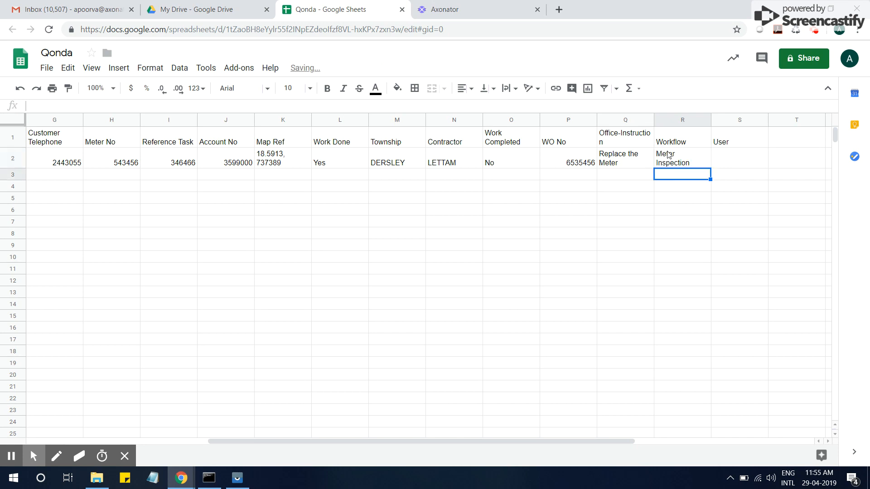
click(750, 164)
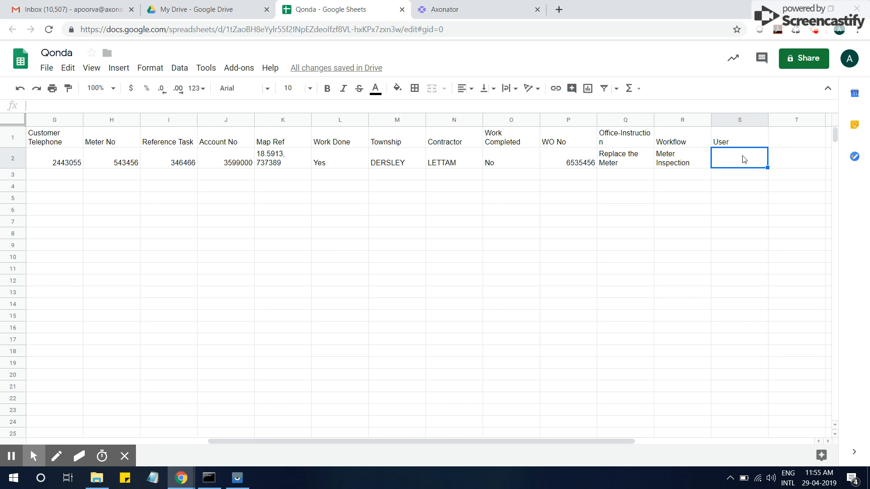
click(486, 11)
click(849, 65)
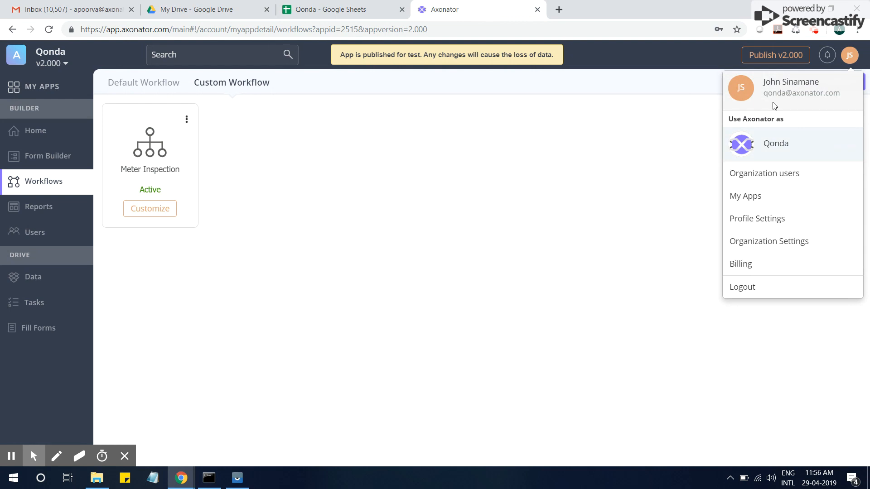
click(364, 9)
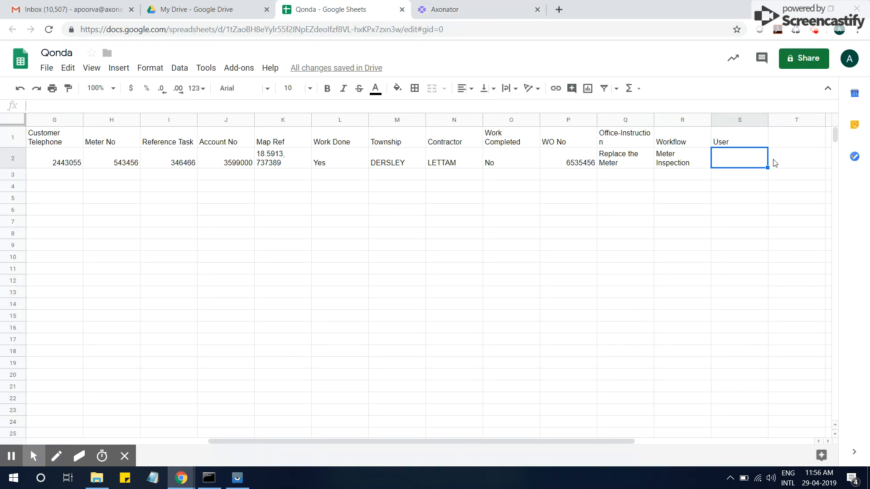
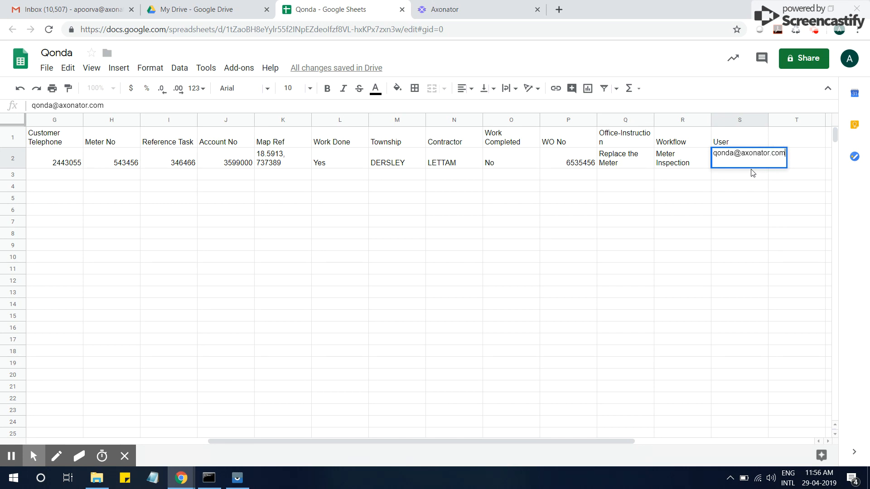
key(Return)
key(Up)
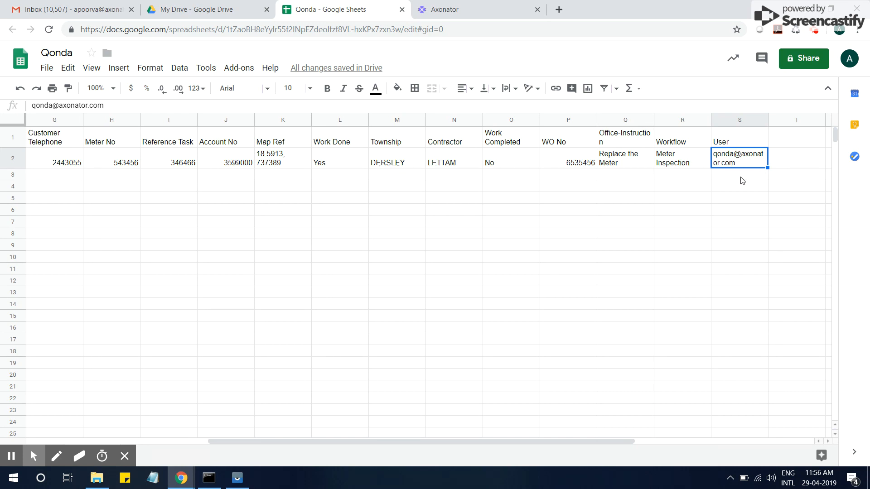
drag(418, 442, 194, 452)
- Enter Task Id 102 in A3 and extend the ID series down to 104 in A5
click(74, 177)
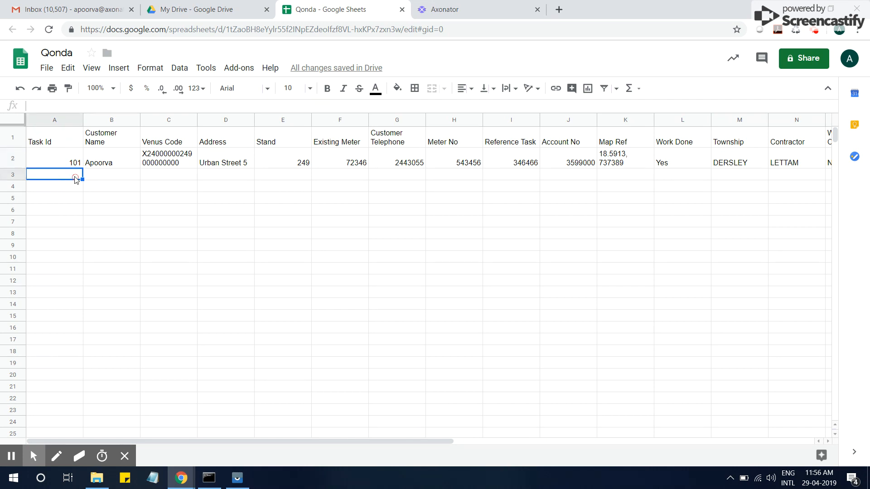
click(75, 159)
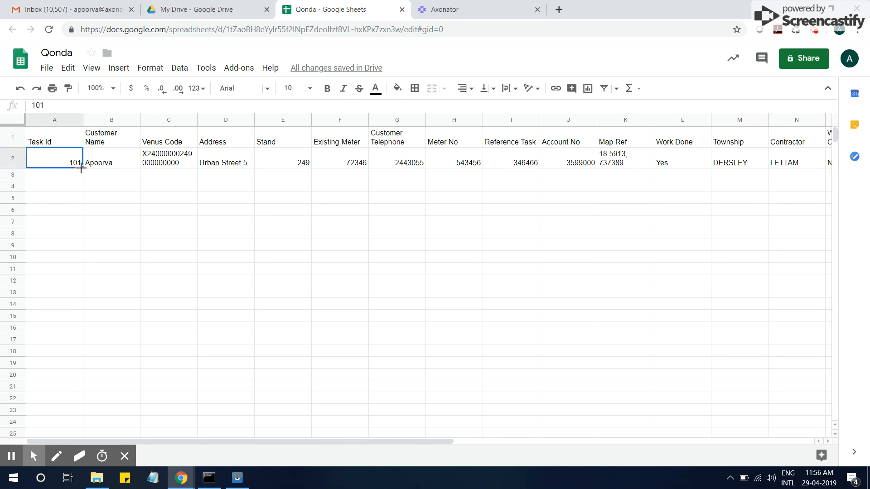
click(69, 177)
text(102)
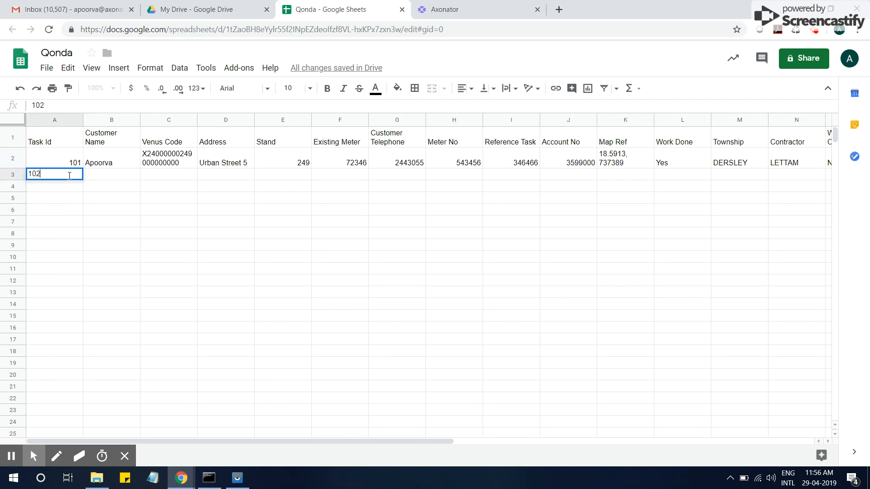
key(Return)
key(Up)
key(Up)
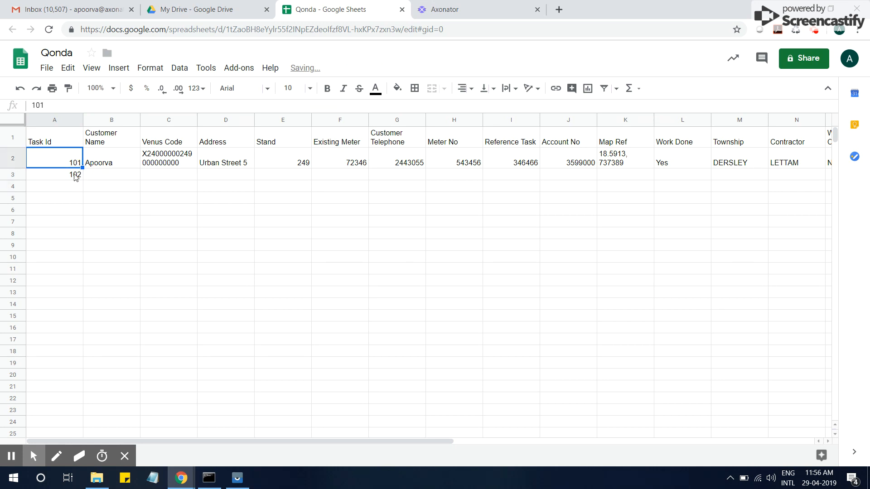
shift+click(76, 176)
drag(82, 180, 83, 199)
- Type a customer name for each of tasks 102, 103 and 104 in B3–B5
click(111, 177)
click(124, 161)
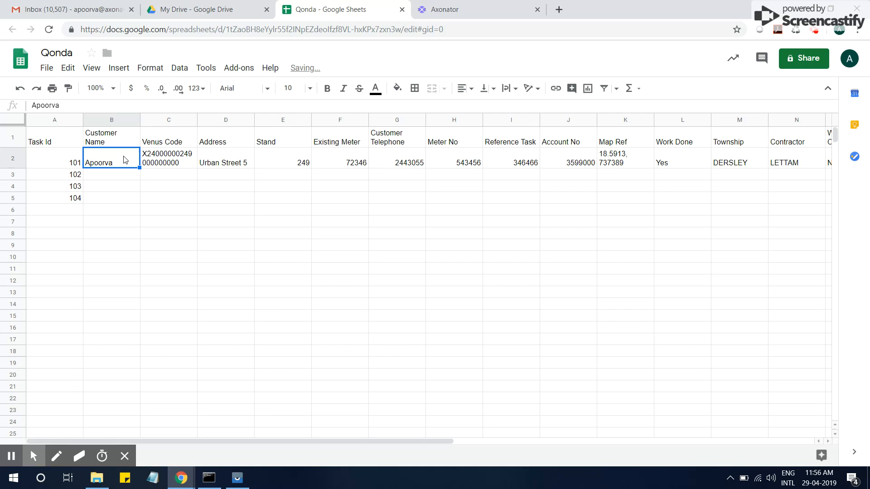
click(128, 179)
text(Aarohi)
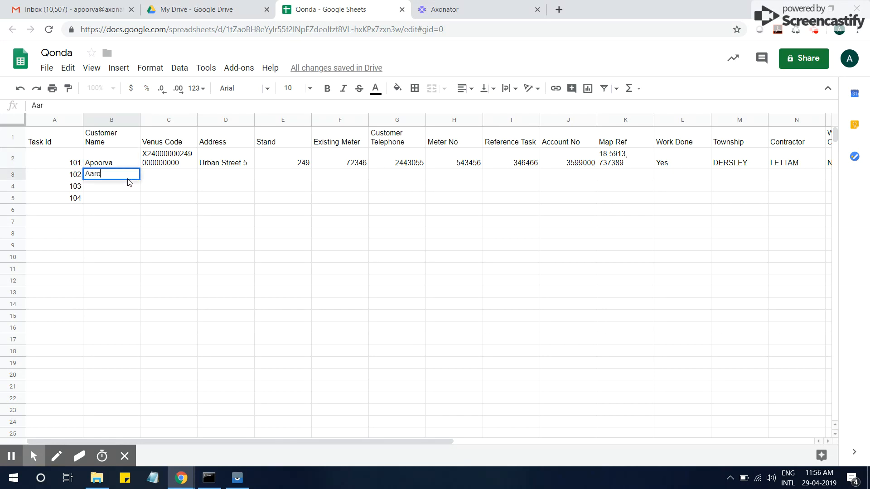
click(135, 192)
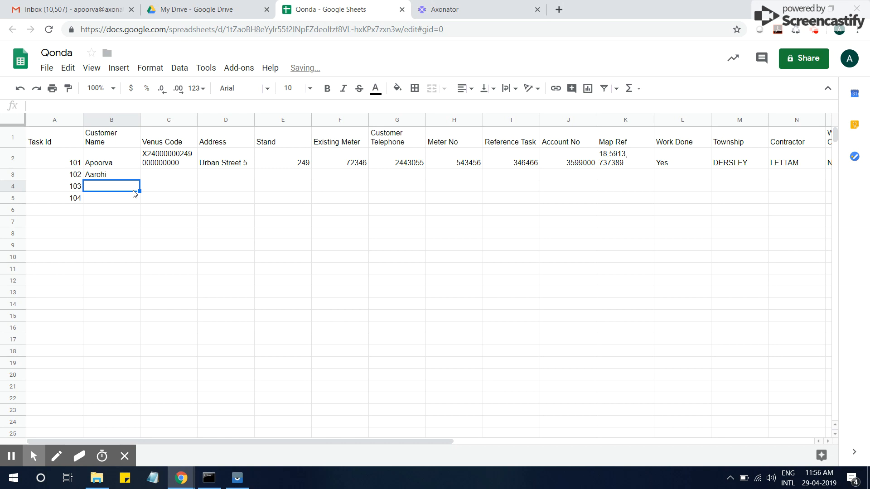
text(Vinay)
click(132, 201)
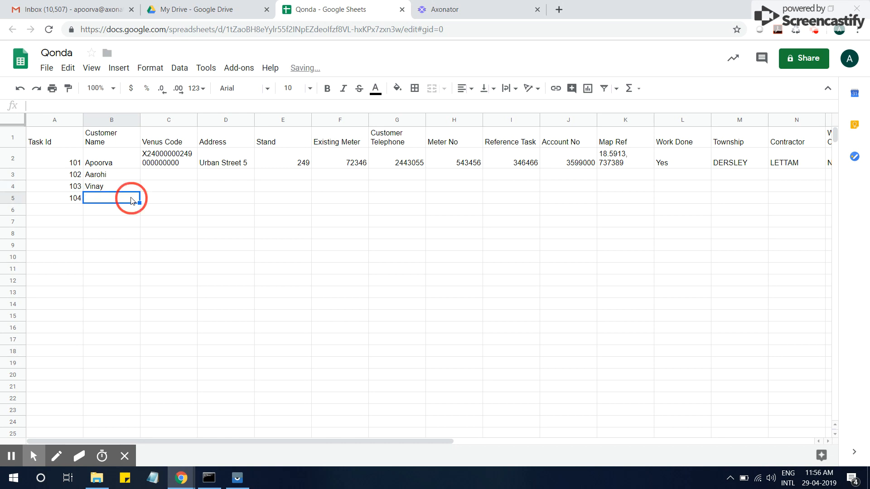
text(Jayesh)
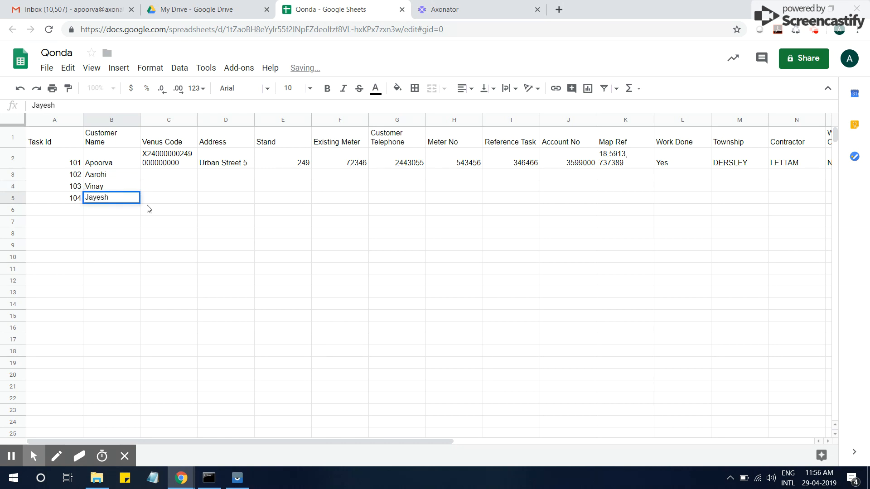
click(187, 203)
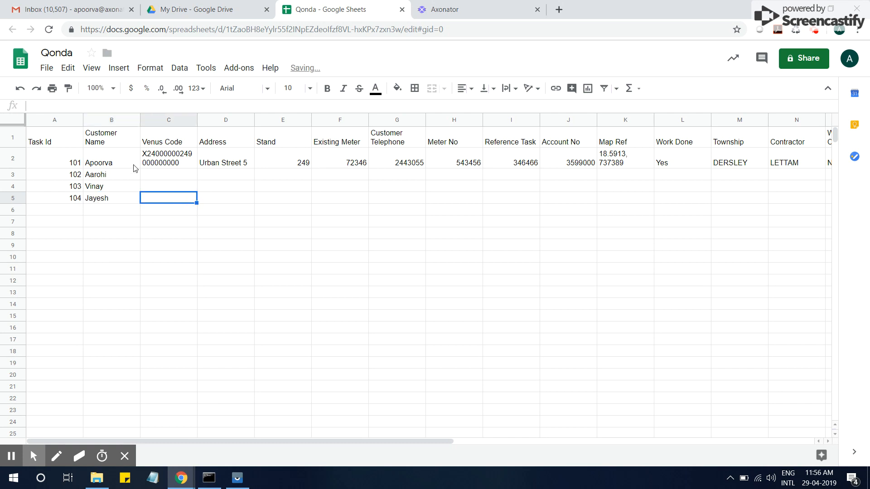
- Extend the Venus Code and Urban Street address series down to row 5
click(169, 164)
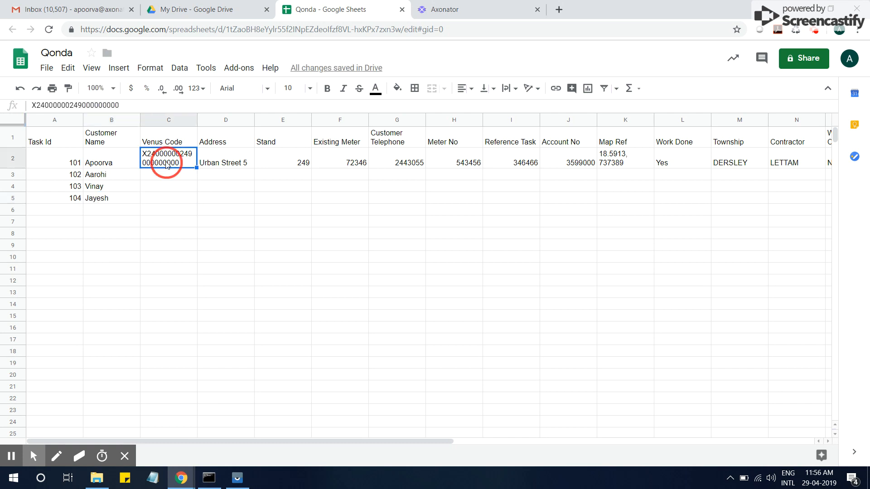
drag(195, 170, 195, 203)
click(245, 164)
drag(254, 168, 252, 222)
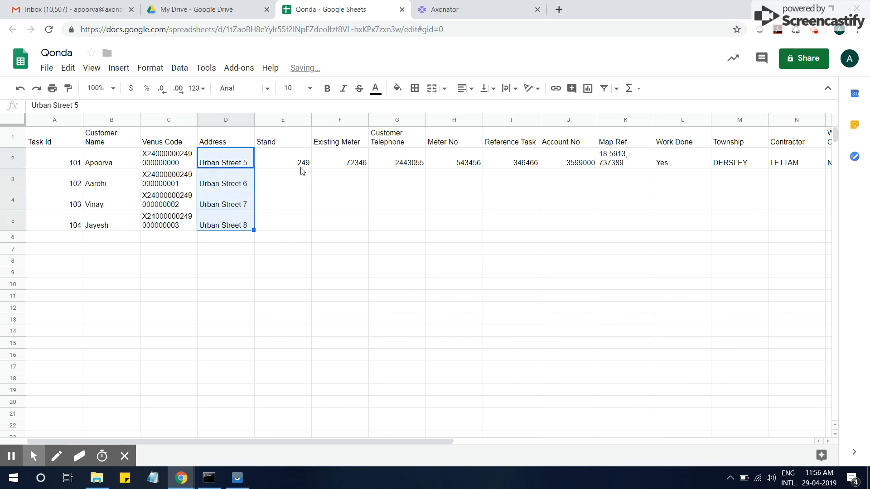
- Number the Stand column 249, 250, 251, 252 for tasks 101–104
click(298, 166)
drag(311, 172, 310, 227)
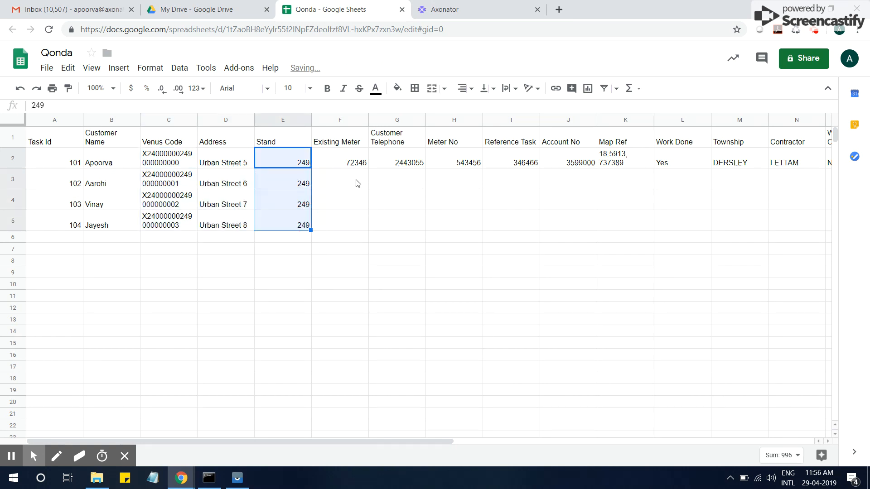
double_click(305, 172)
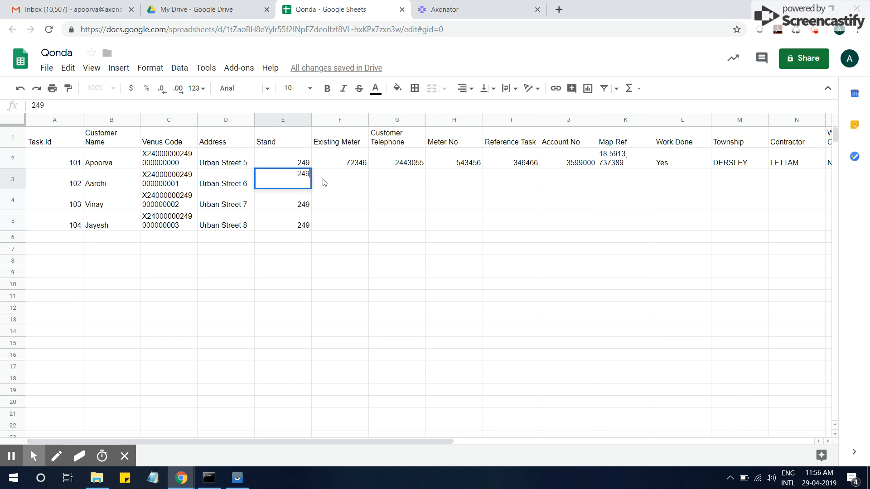
key(BackSpace)
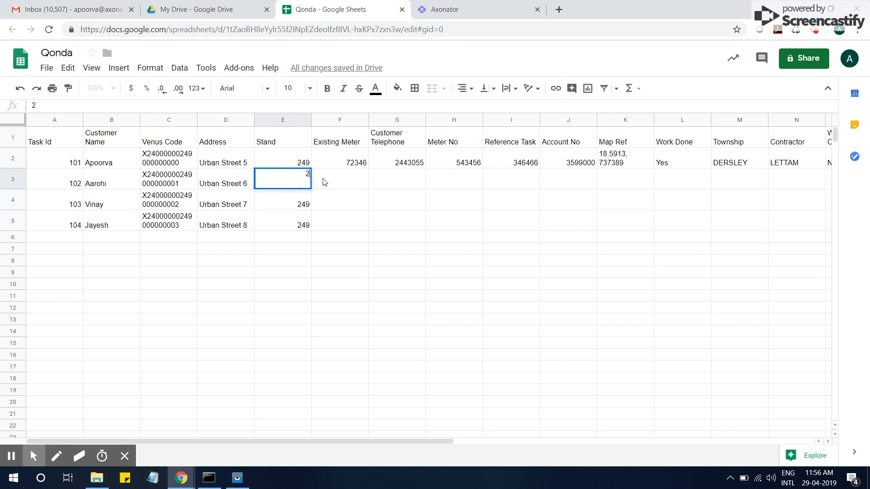
text(50)
click(325, 180)
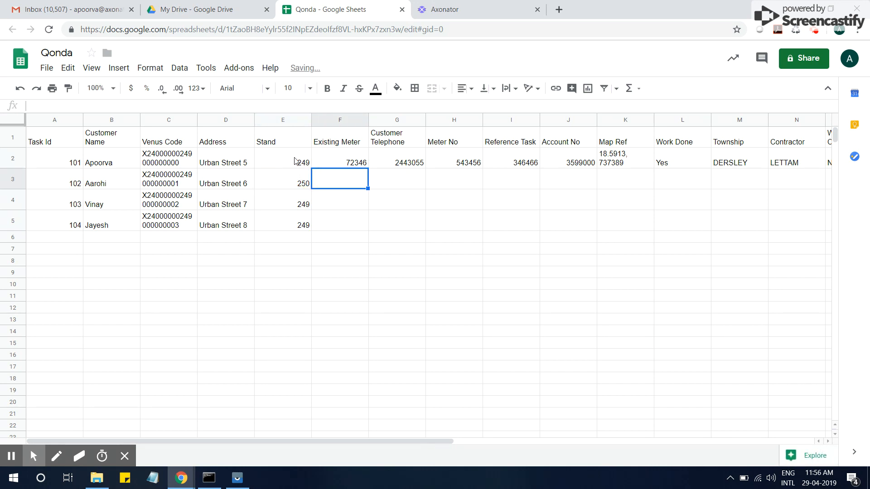
click(294, 161)
ctrl+click(295, 178)
drag(311, 193, 307, 228)
- Set task 102's Existing Meter to 72347 by copying 72346 and editing it
click(356, 163)
click(361, 183)
click(361, 164)
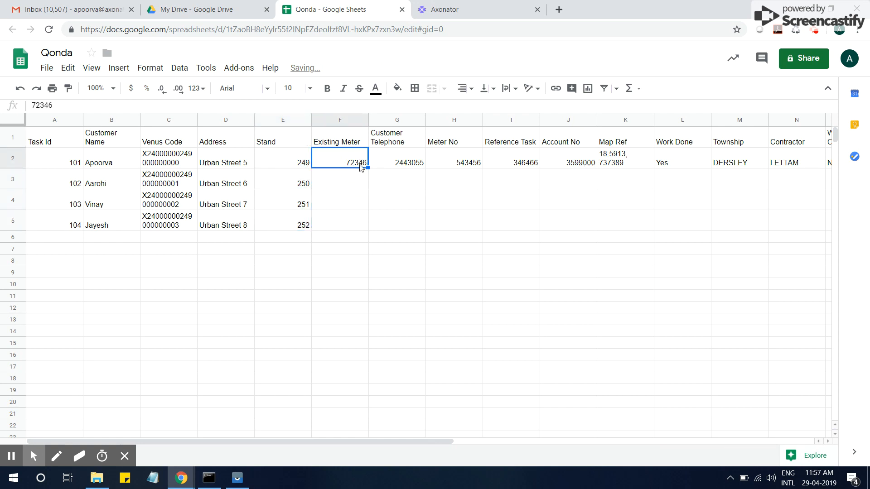
key(ctrl+c)
click(357, 181)
key(ctrl+v)
double_click(361, 184)
key(BackSpace)
text(7)
key(Return)
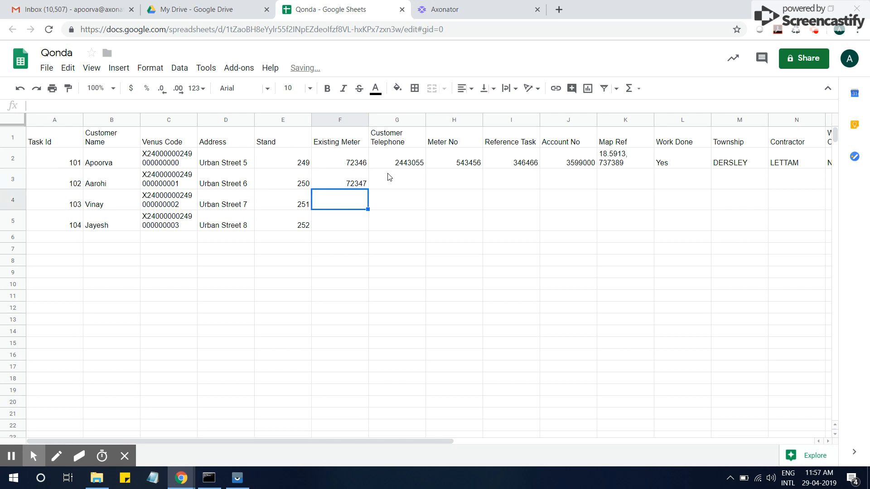
- Extend the Existing Meter series to 72348 and 72349 in rows 4–5
click(349, 163)
ctrl+click(357, 184)
drag(368, 189, 369, 223)
click(411, 191)
- Enter Customer Telephone 2443056 for task 102 and extend the series to row 5
click(414, 181)
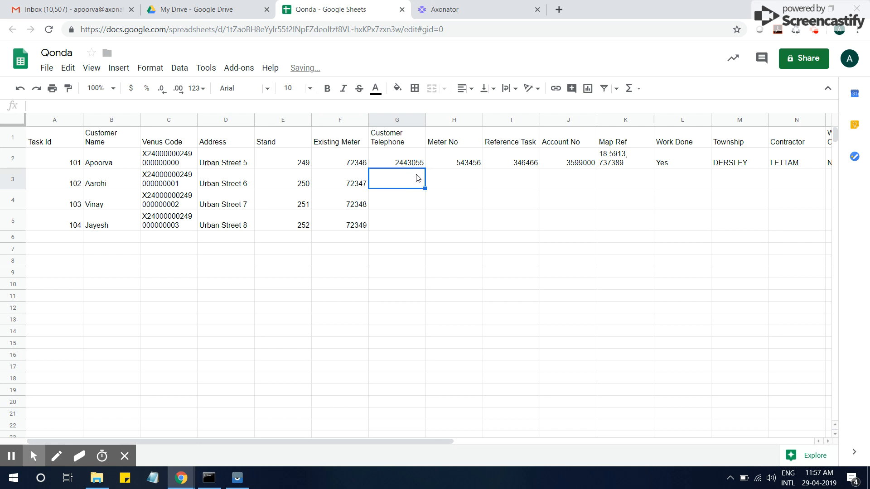
text(244)
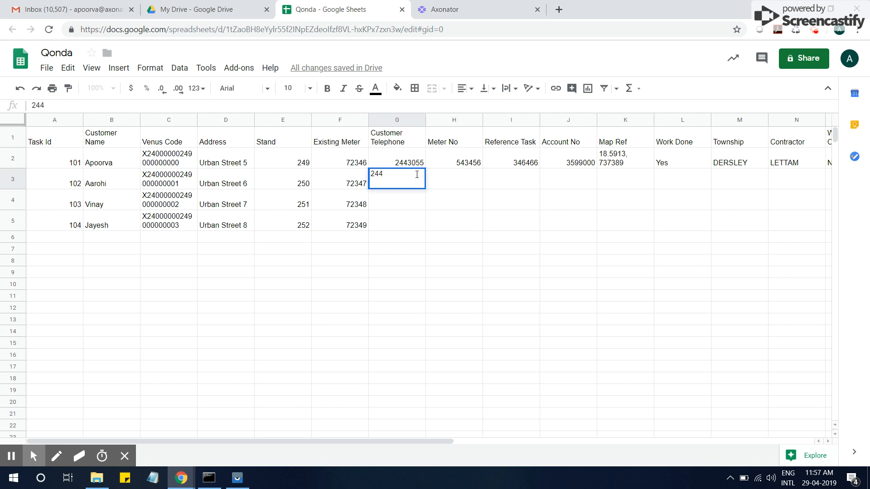
text(3056)
drag(419, 166, 433, 222)
- Fill Meter No 543456, Reference Task 346466, Account No 3599000 and Map Ref down to row 5
click(476, 161)
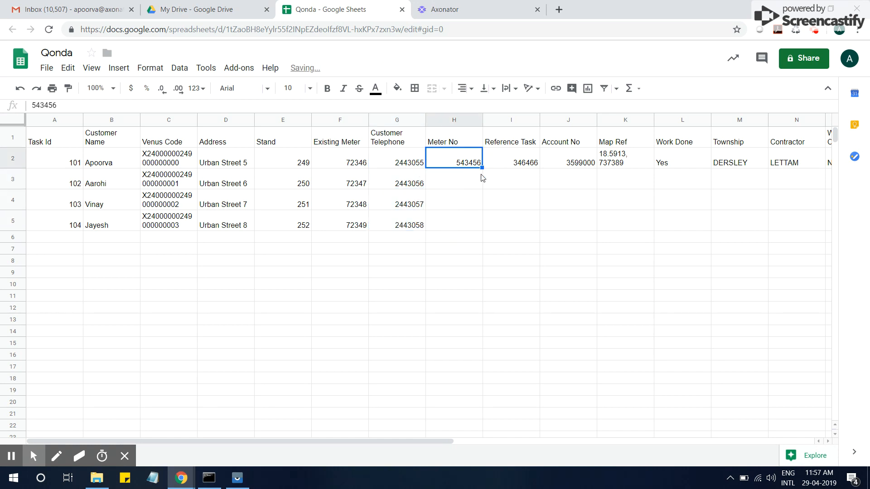
drag(482, 168, 504, 195)
click(526, 163)
drag(539, 168, 545, 213)
click(584, 163)
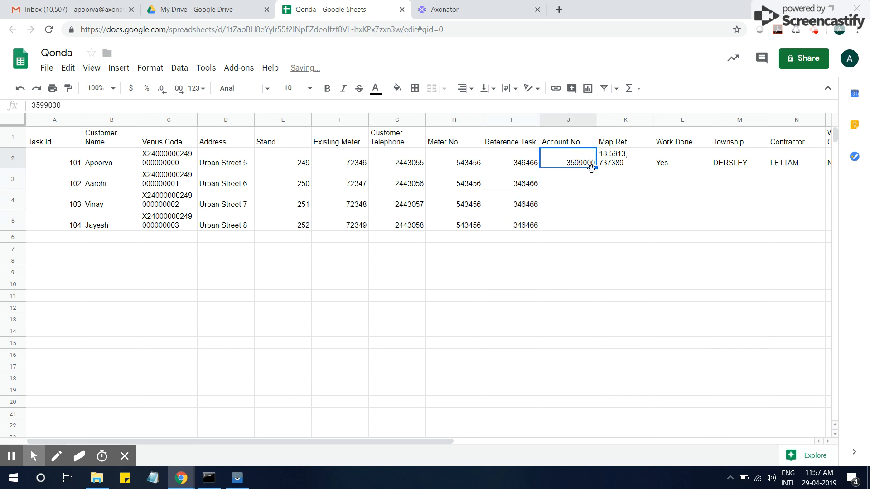
drag(597, 168, 600, 213)
click(618, 163)
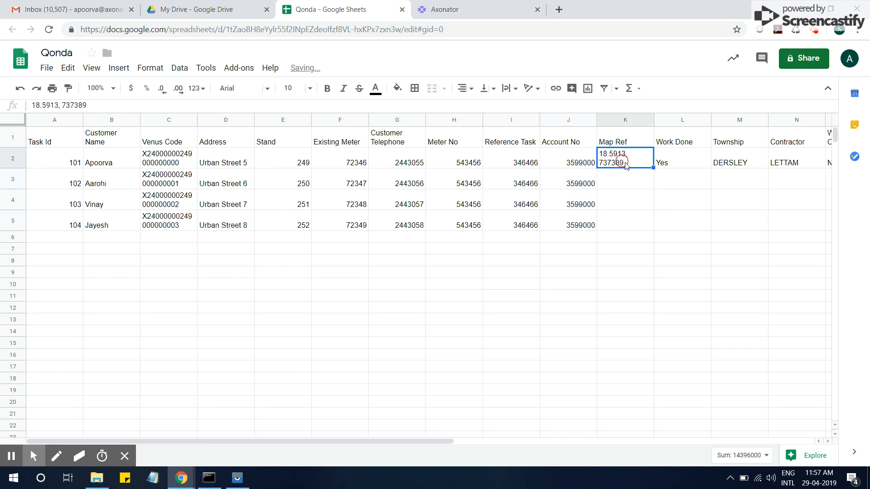
drag(654, 191, 660, 216)
- Copy Work Done Yes, Township DERSLEY and Contractor LETTAM down to row 5
click(684, 165)
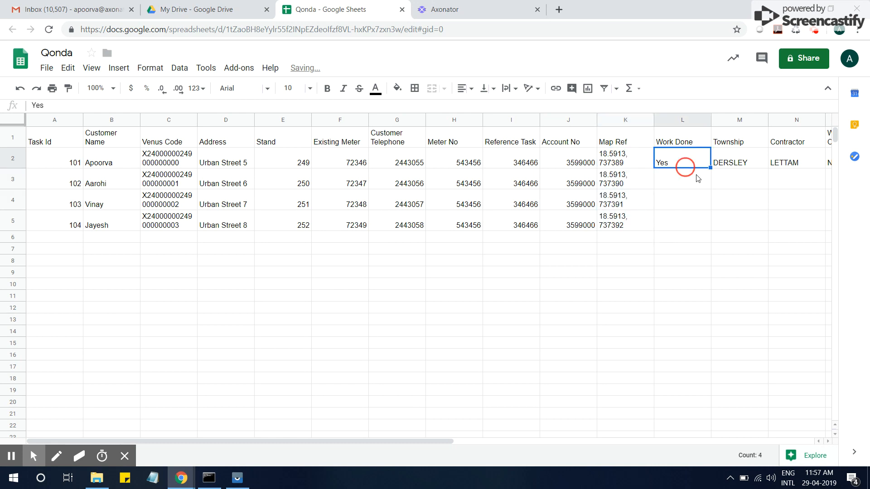
drag(711, 168, 713, 217)
click(739, 163)
drag(768, 169, 769, 228)
click(758, 162)
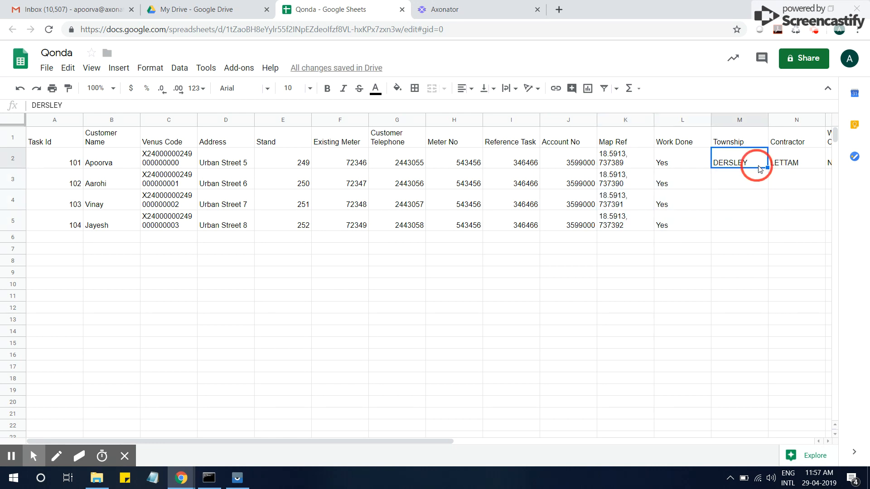
drag(768, 168, 769, 220)
click(790, 202)
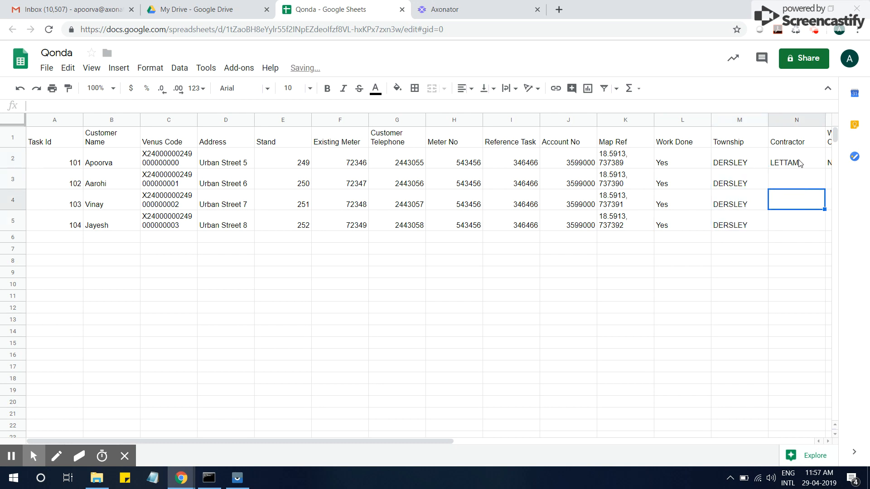
click(807, 164)
drag(825, 169, 798, 218)
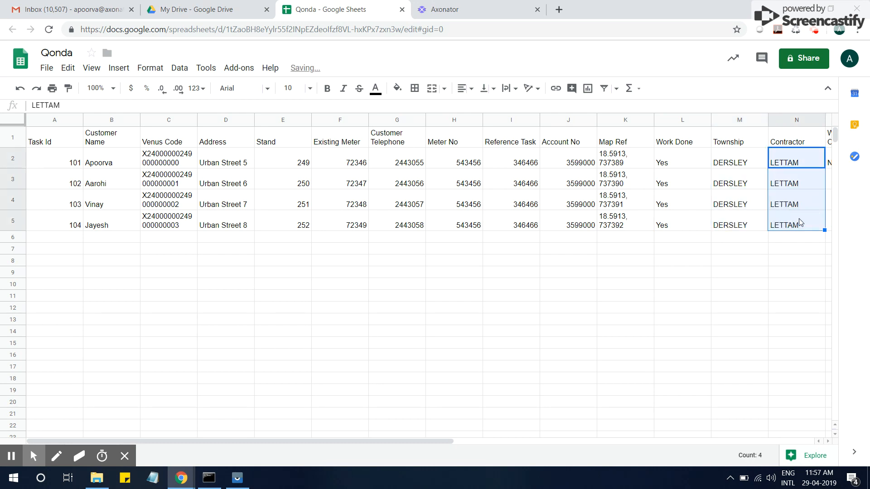
click(798, 218)
click(304, 438)
drag(309, 441, 450, 438)
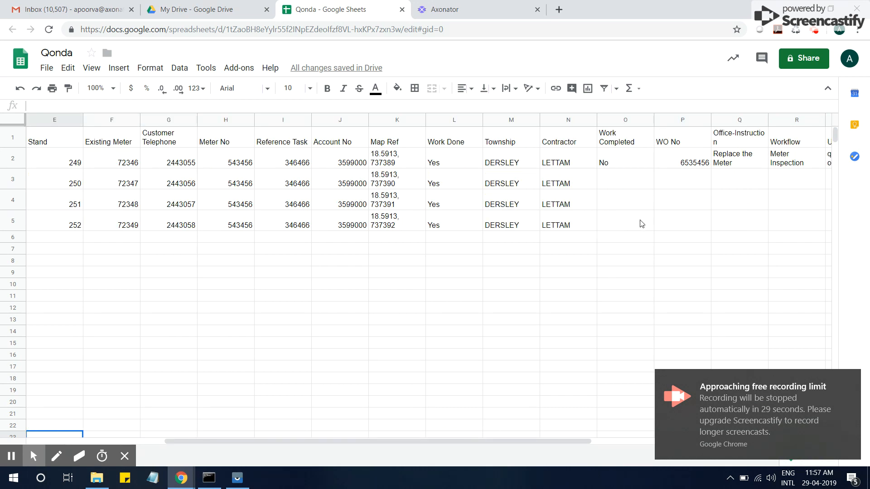
- Fill Work Completed No, WO No 6535456, 'Replace the Meter' and Meter Inspection down to row 5
click(632, 165)
drag(654, 168, 654, 227)
click(703, 164)
drag(711, 168, 712, 225)
click(738, 162)
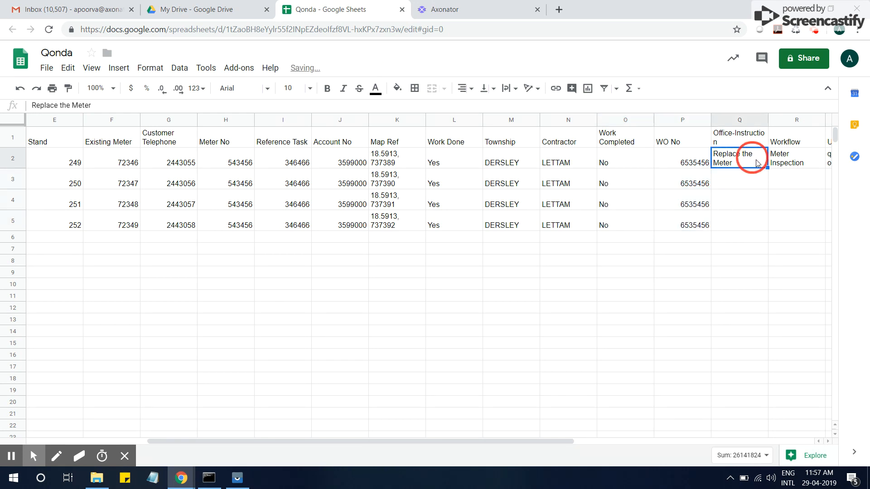
drag(768, 168, 769, 224)
click(804, 169)
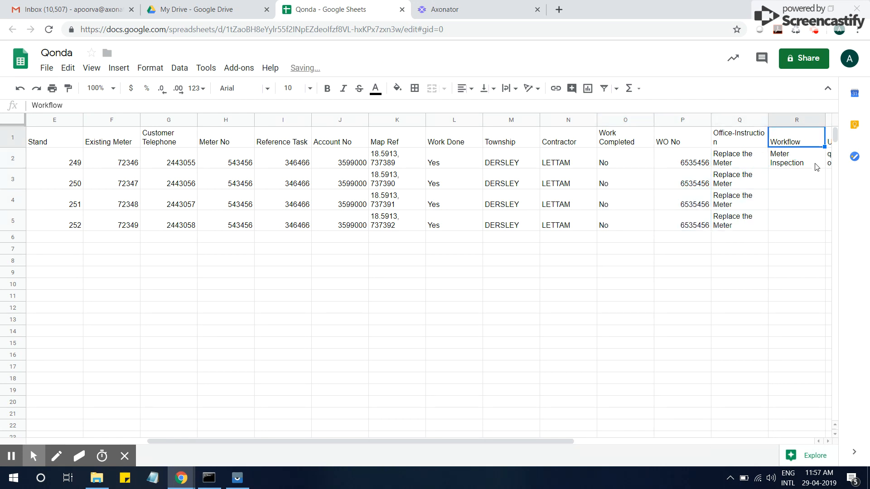
drag(824, 168, 824, 227)
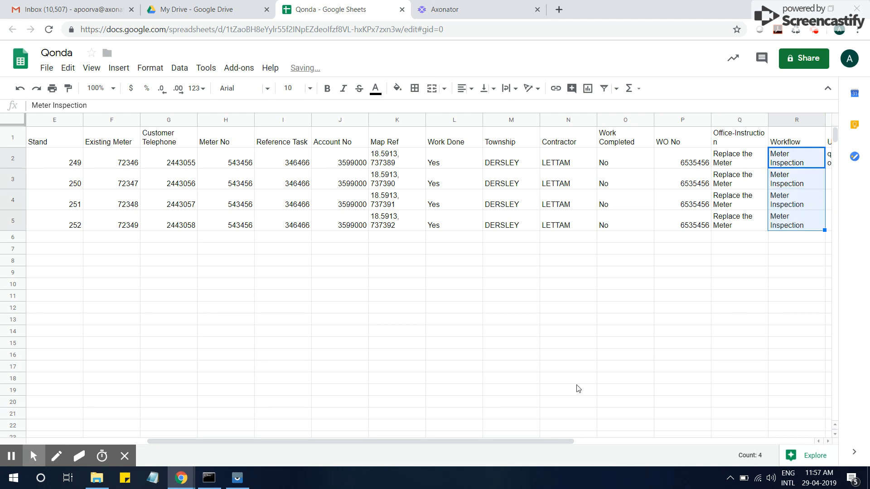
- Copy the User e-mail down to row 5, then open the File menu
drag(539, 441, 625, 440)
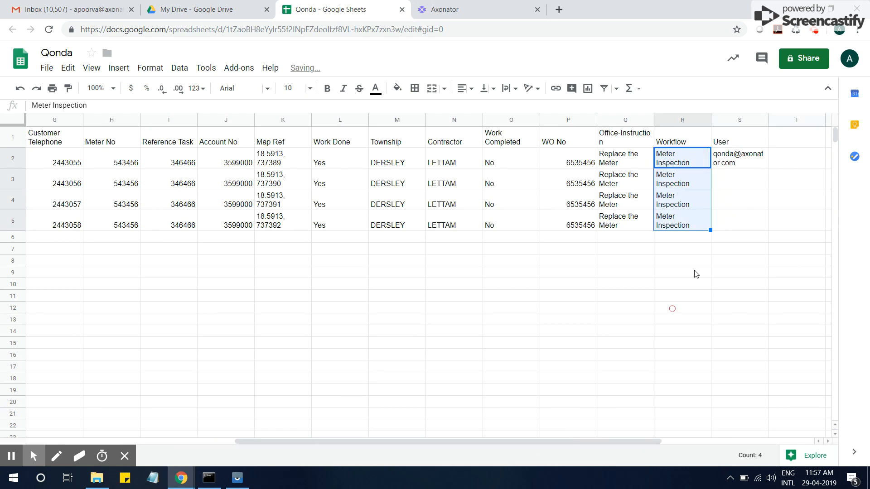
click(746, 158)
drag(768, 168, 771, 224)
click(781, 222)
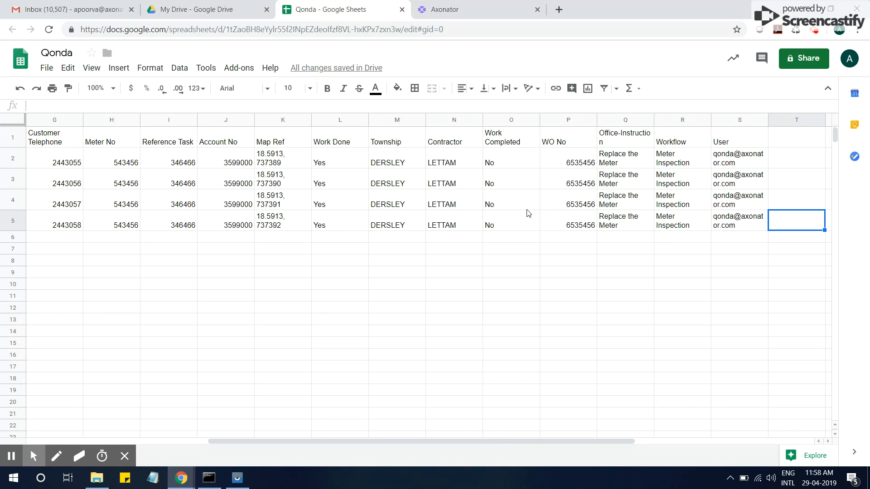
click(47, 68)
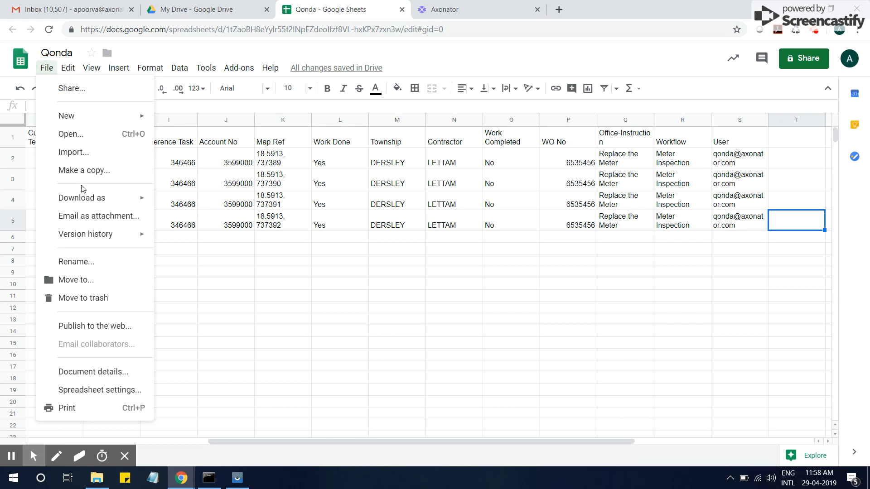